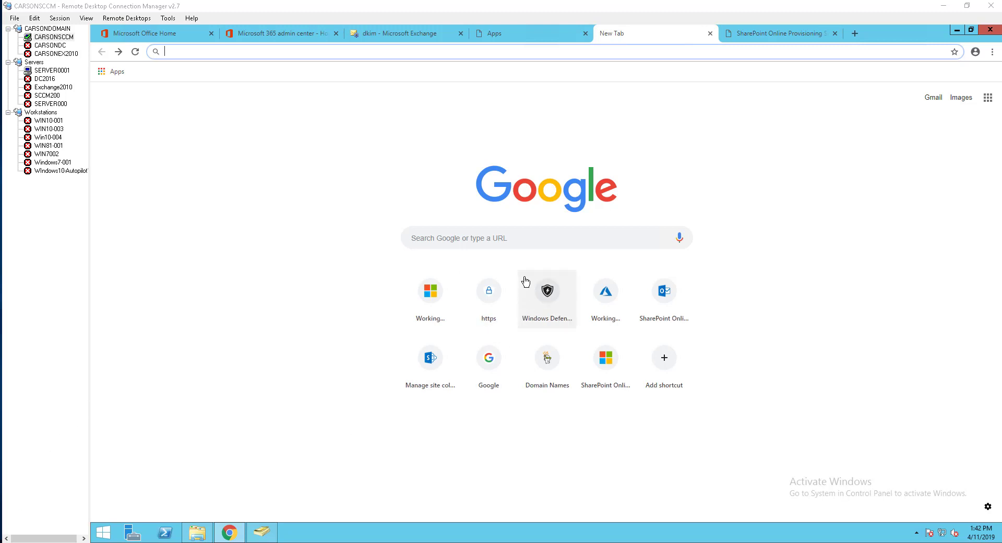
# - Search Google for 'office deployment tool' to reach its Microsoft Download Center page
pyautogui.click(529, 242)
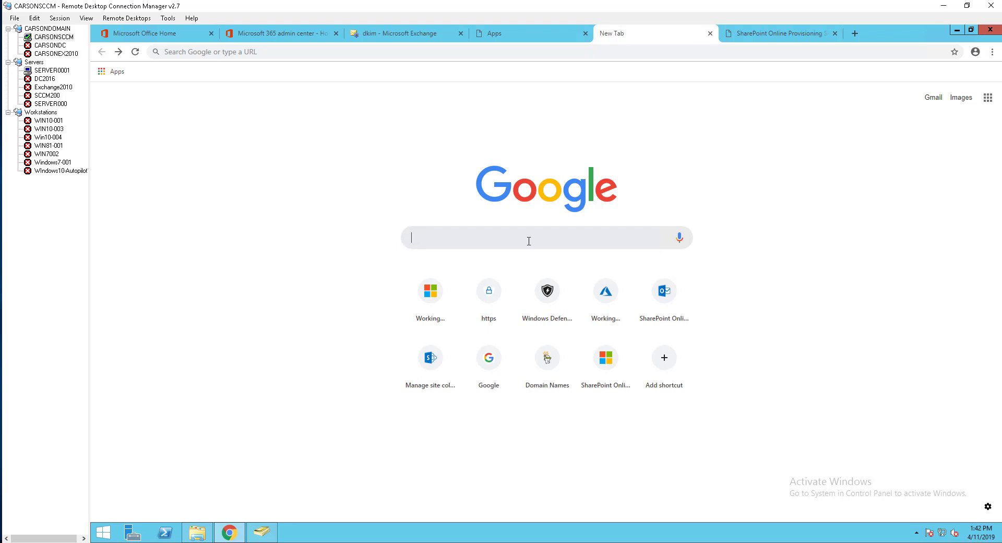
pyautogui.write('offic')
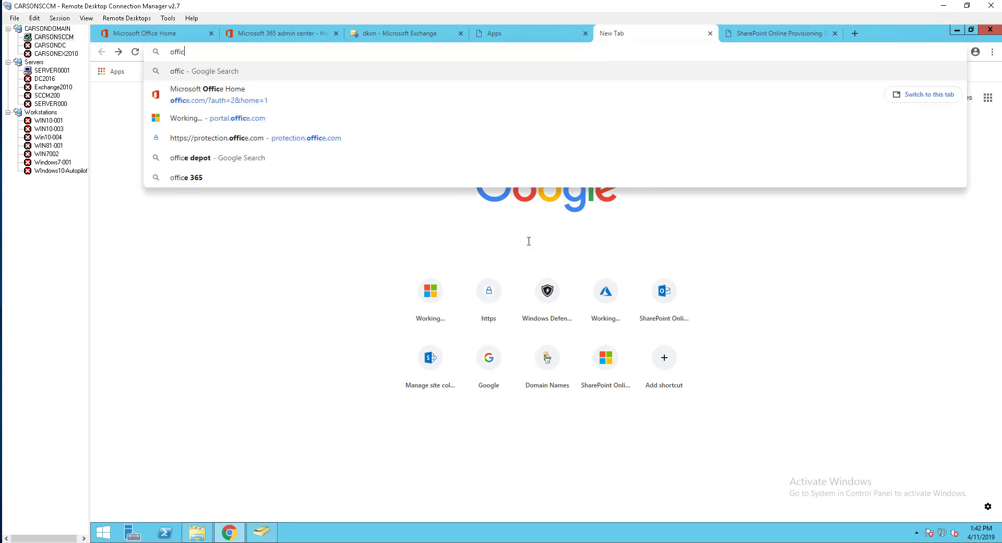
pyautogui.write('e de')
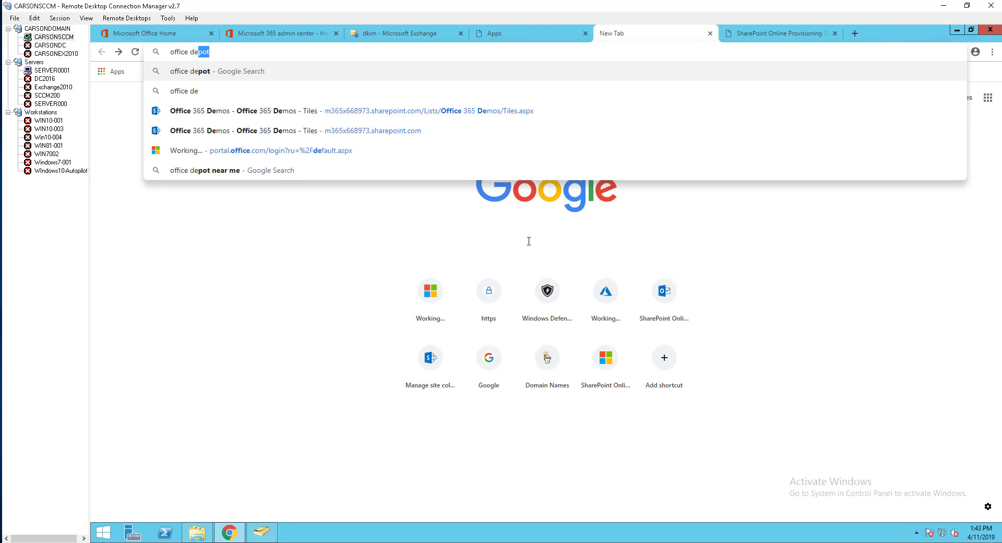
pyautogui.write('ploym')
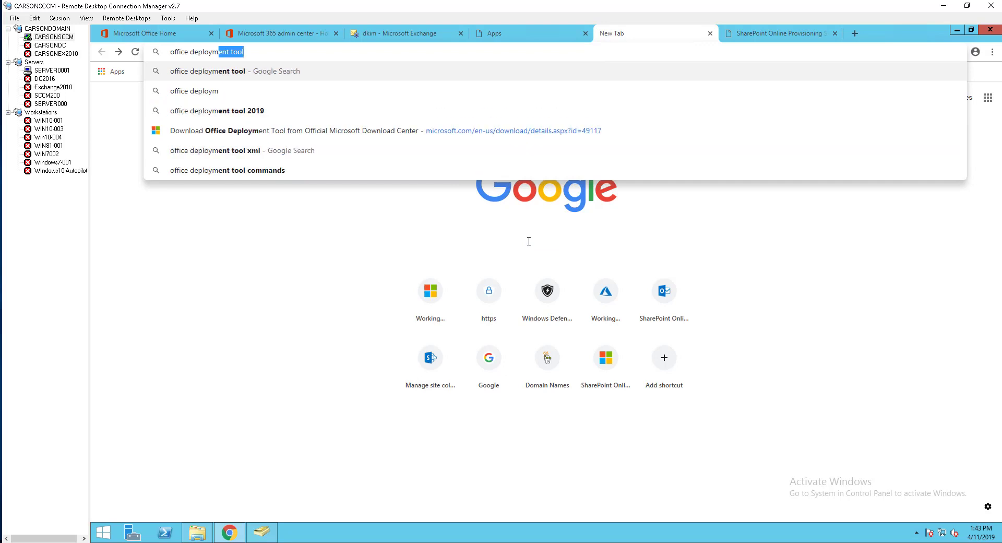
pyautogui.write('ent tool')
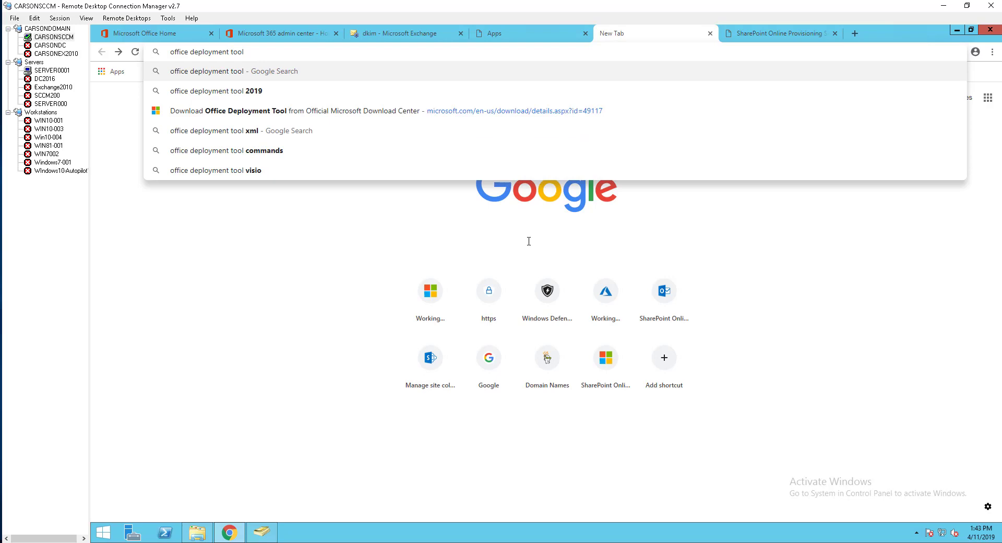
pyautogui.press('Return')
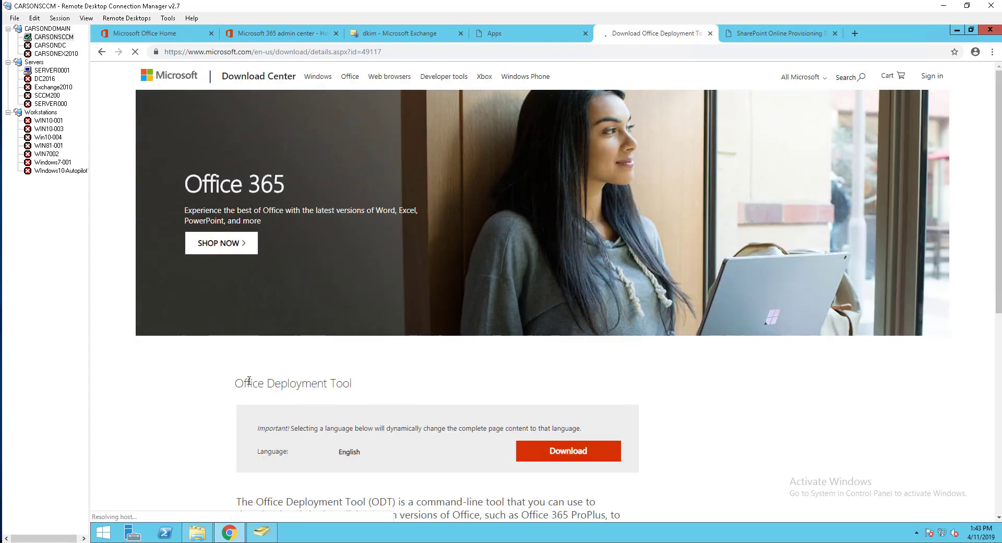
# - Download the Office Deployment Tool installer and show it in the Downloads folder
pyautogui.moveTo(244, 384); pyautogui.dragTo(316, 384)
pyautogui.click(573, 462)
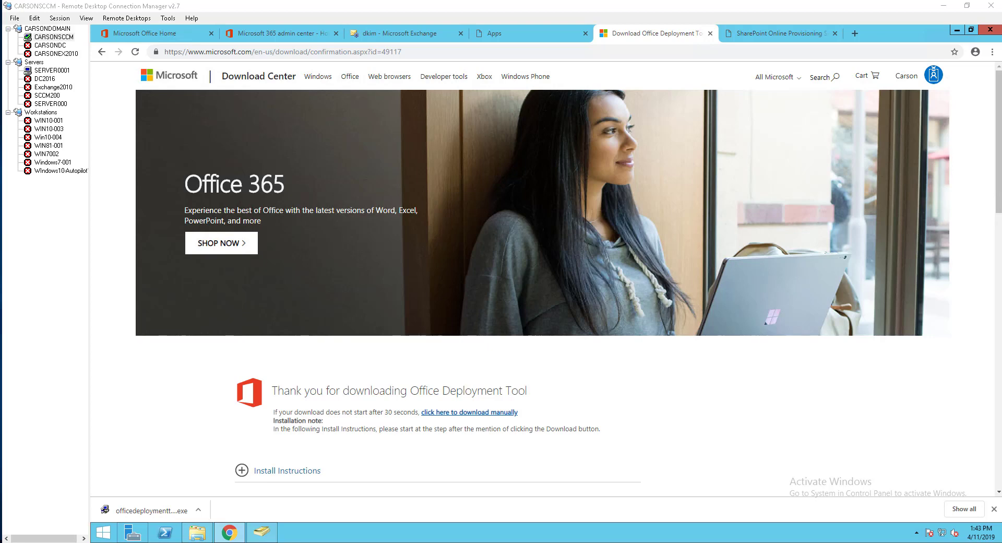
pyautogui.click(199, 511)
pyautogui.click(223, 473)
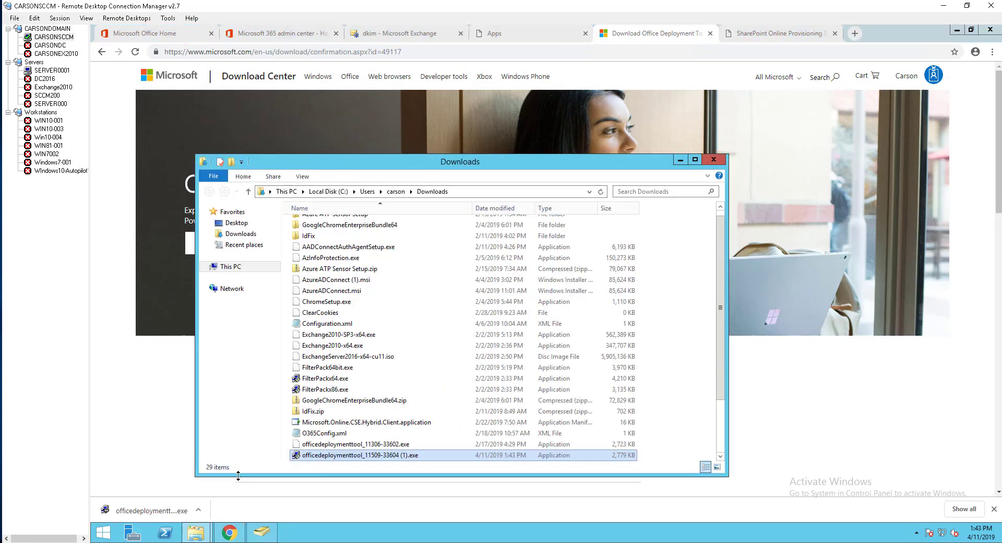
# - Run the officedeploymenttool installer, allow it, and accept the license terms
pyautogui.doubleClick(380, 455)
pyautogui.click(580, 297)
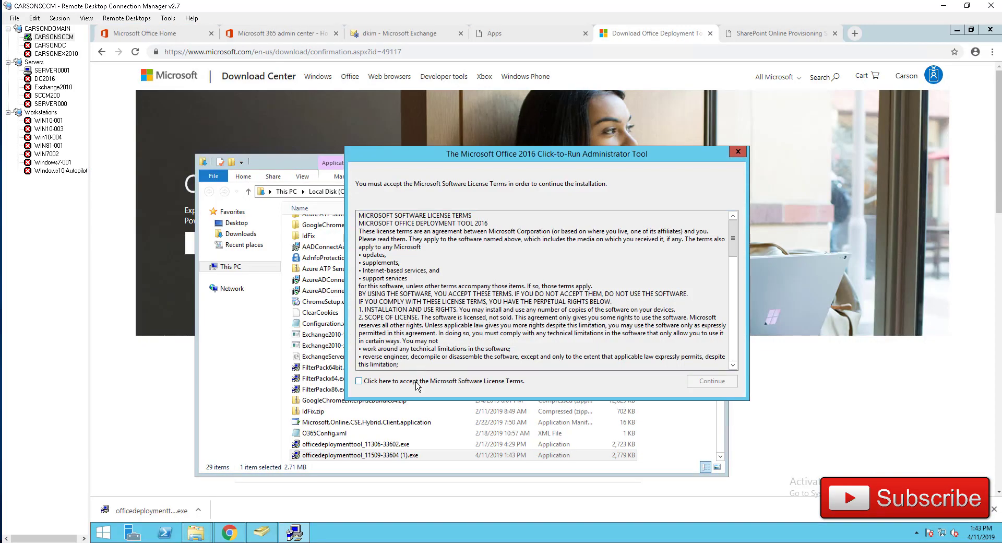
pyautogui.click(417, 384)
pyautogui.click(702, 384)
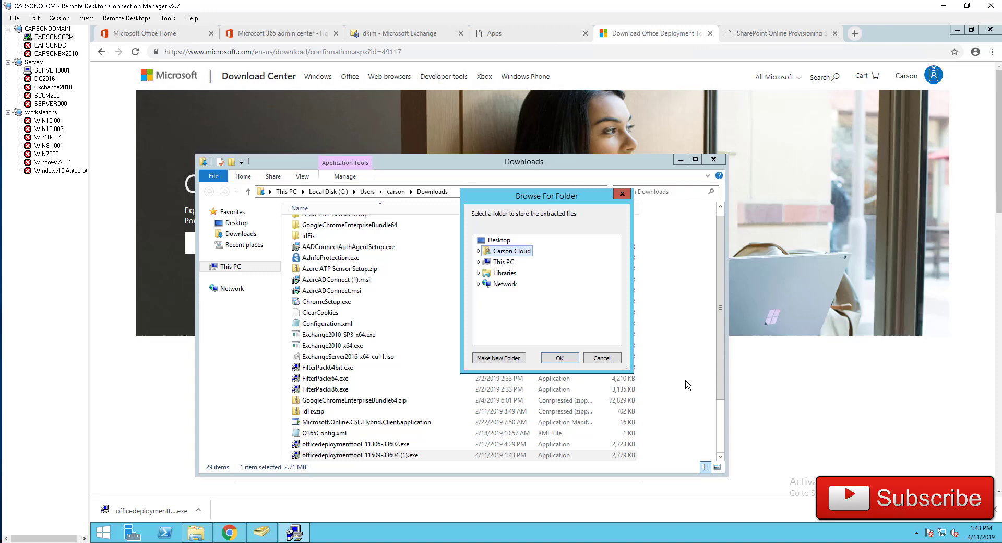
# - Extract the tool's files into a new C:\ODT folder and dismiss the success message
pyautogui.doubleClick(505, 263)
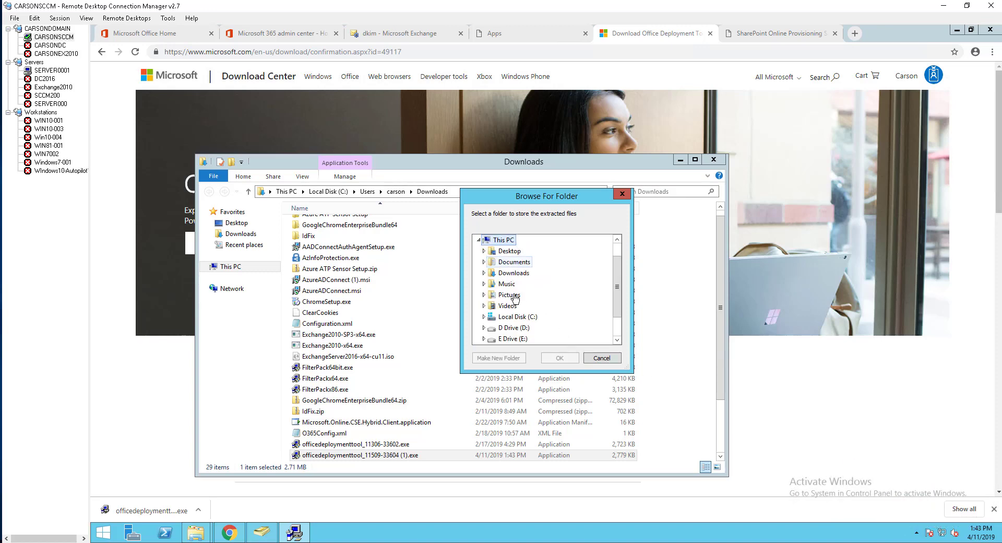
pyautogui.doubleClick(517, 316)
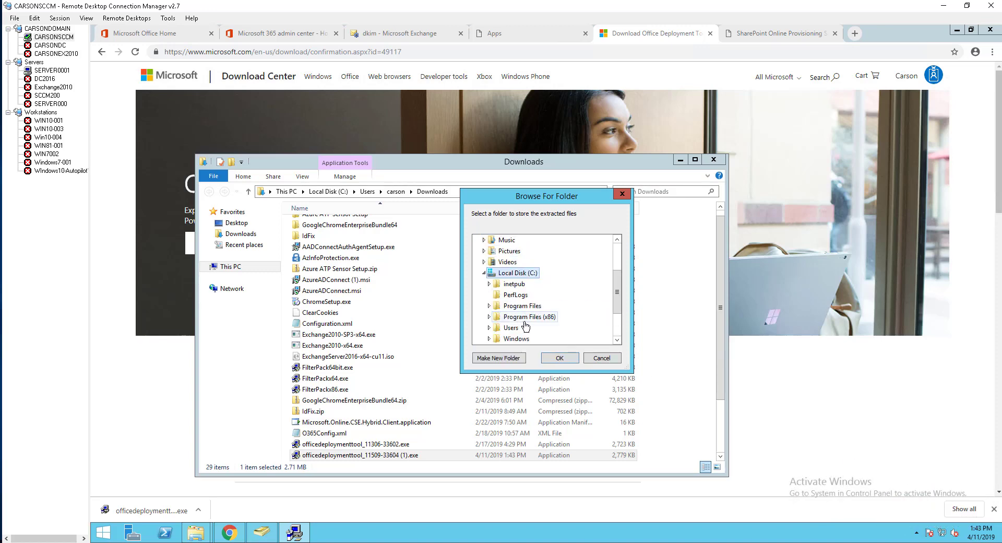
pyautogui.click(518, 359)
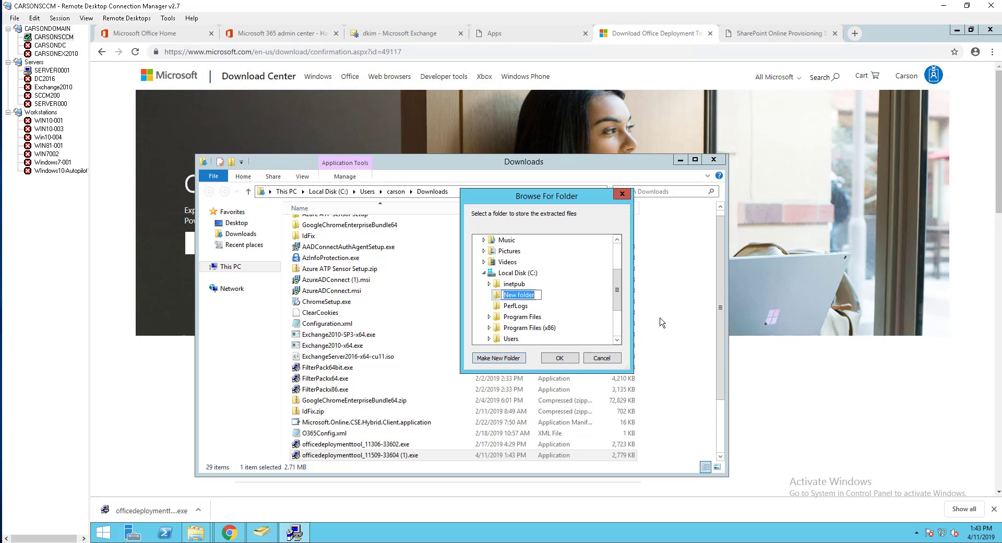
pyautogui.write('ODT')
pyautogui.press('Return')
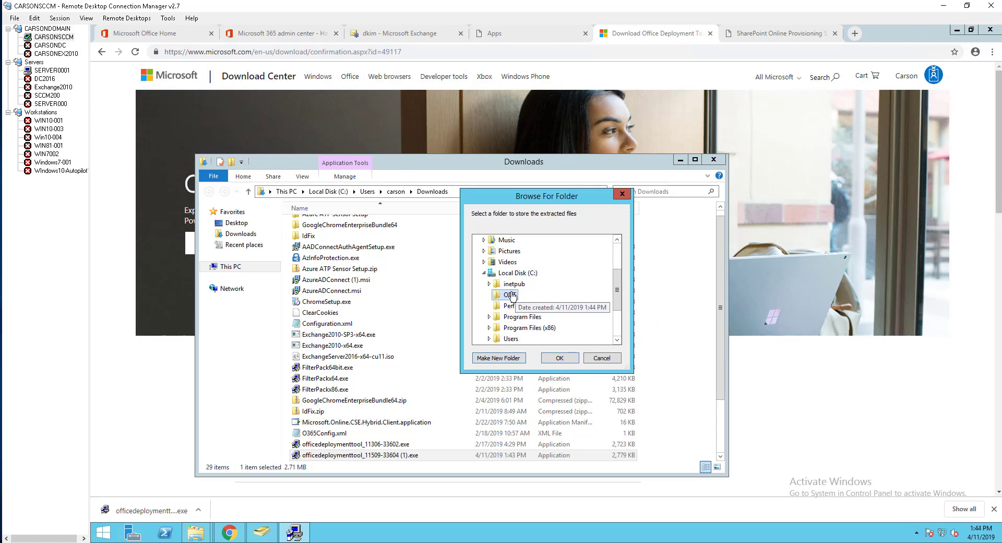
pyautogui.click(556, 357)
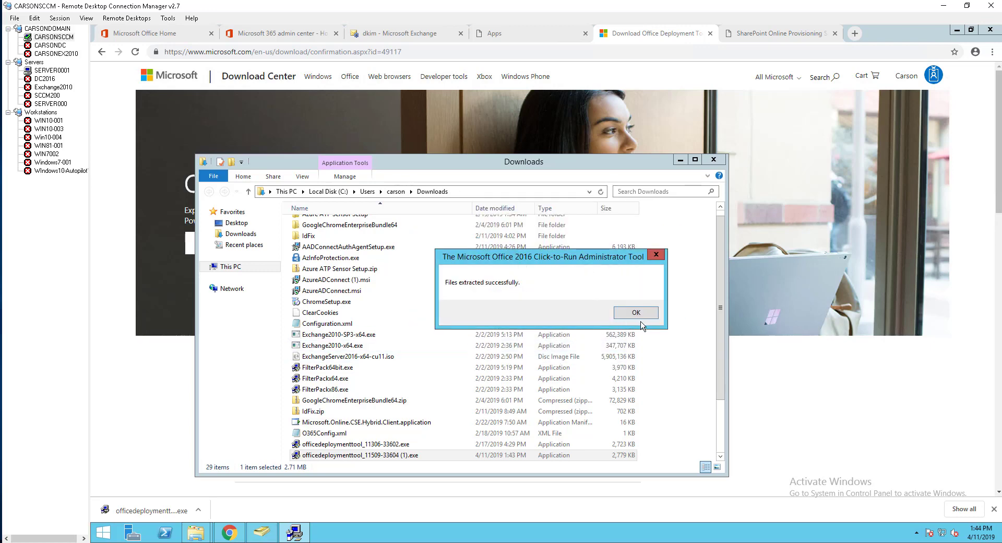
pyautogui.click(638, 313)
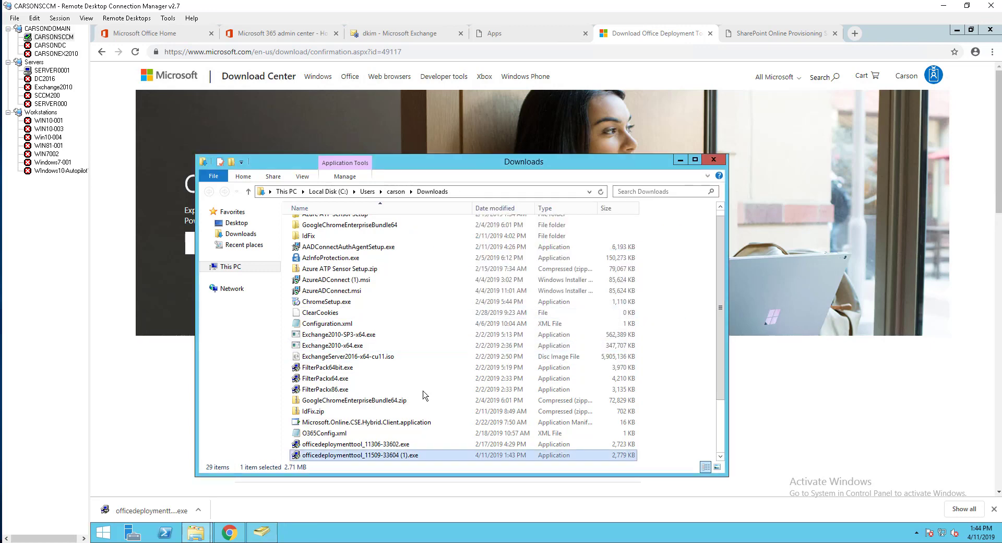
# - Open configuration-Office365-x86.xml from C:\ODT in Notepad for editing
pyautogui.click(238, 267)
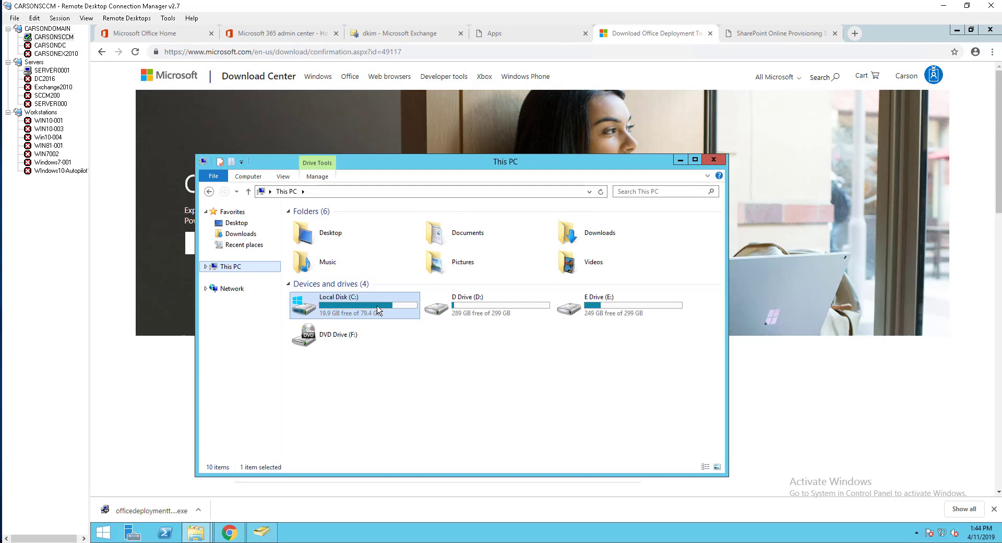
pyautogui.doubleClick(379, 311)
pyautogui.doubleClick(320, 235)
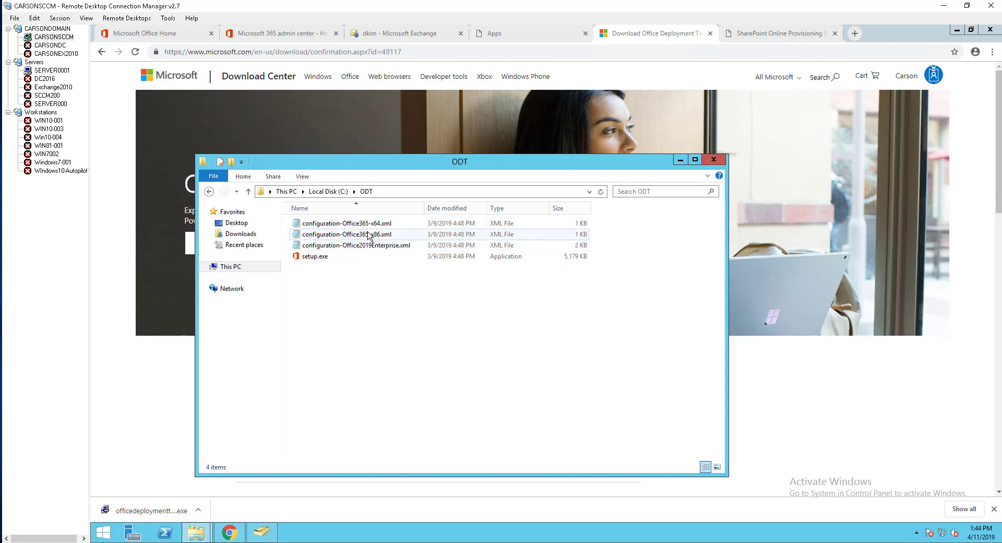
pyautogui.rightClick(365, 239)
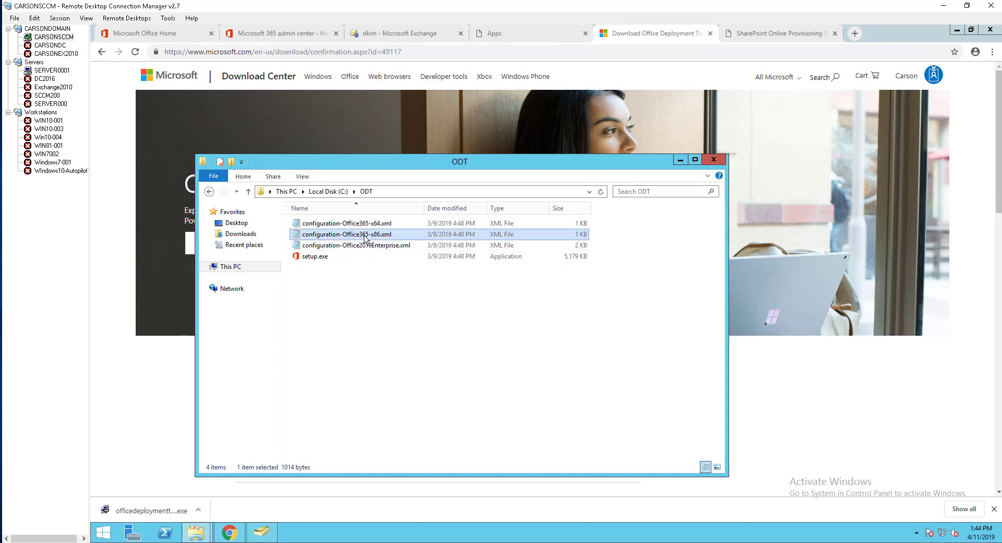
pyautogui.click(387, 254)
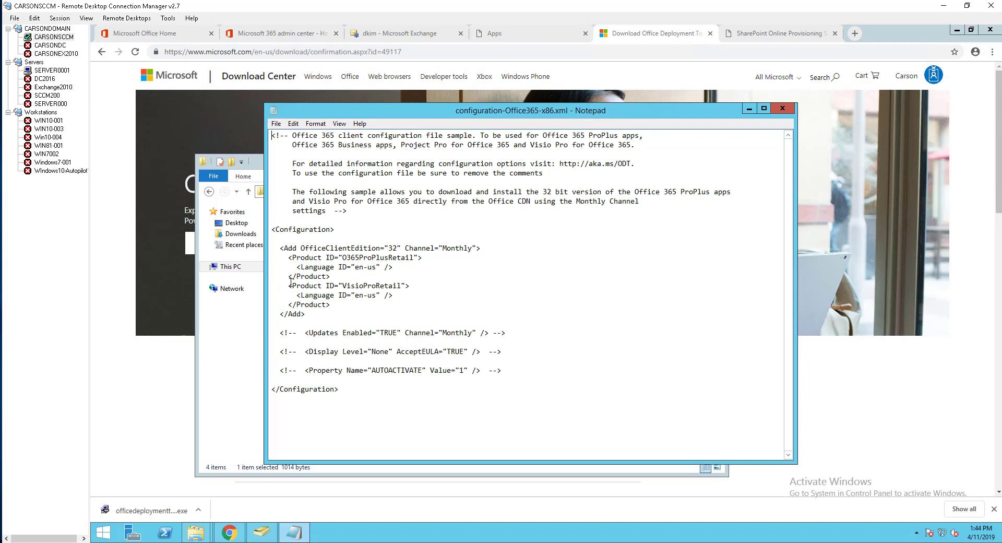
# - Delete the VisioProRetail product block, leaving only the O365ProPlusRetail entry
pyautogui.moveTo(289, 285); pyautogui.dragTo(407, 302)
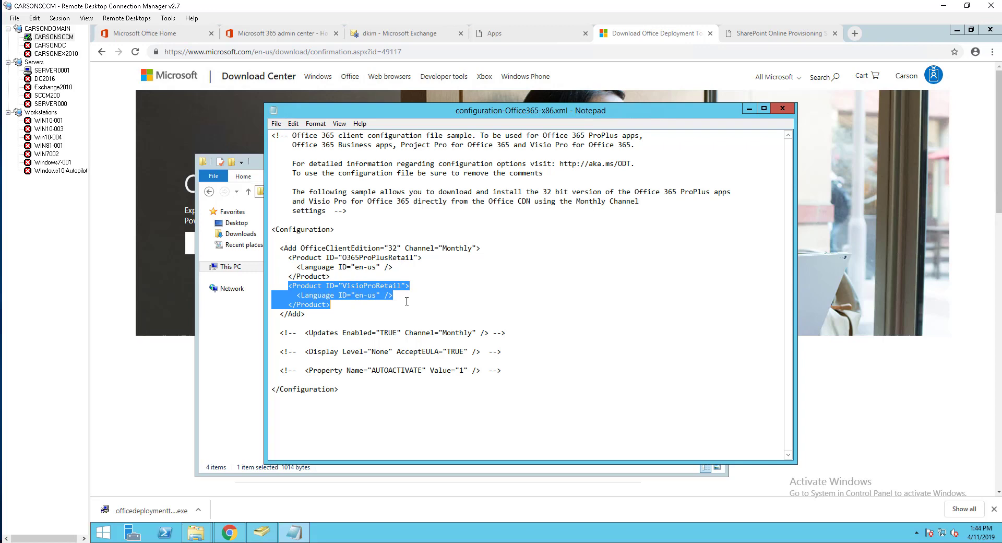
pyautogui.press('Delete')
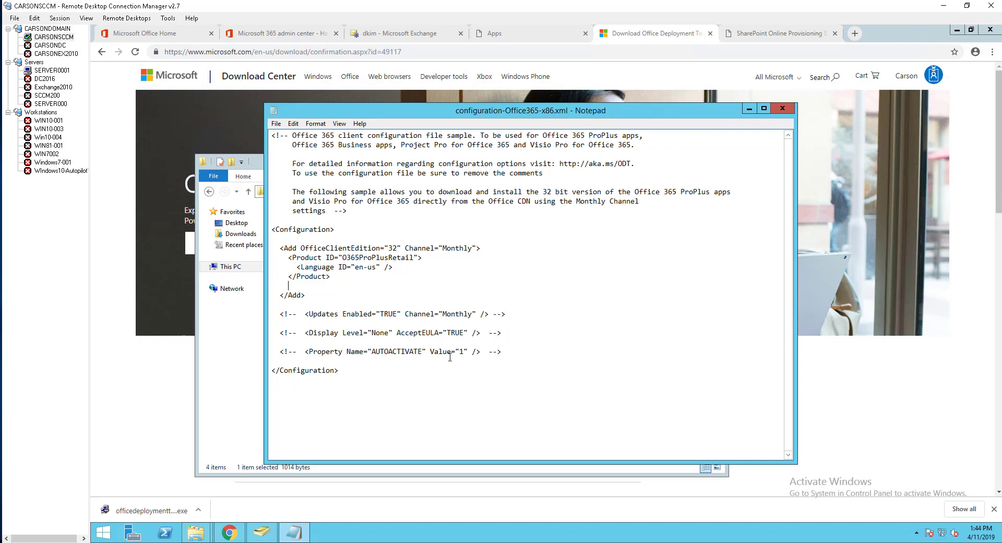
pyautogui.moveTo(414, 257); pyautogui.dragTo(343, 257)
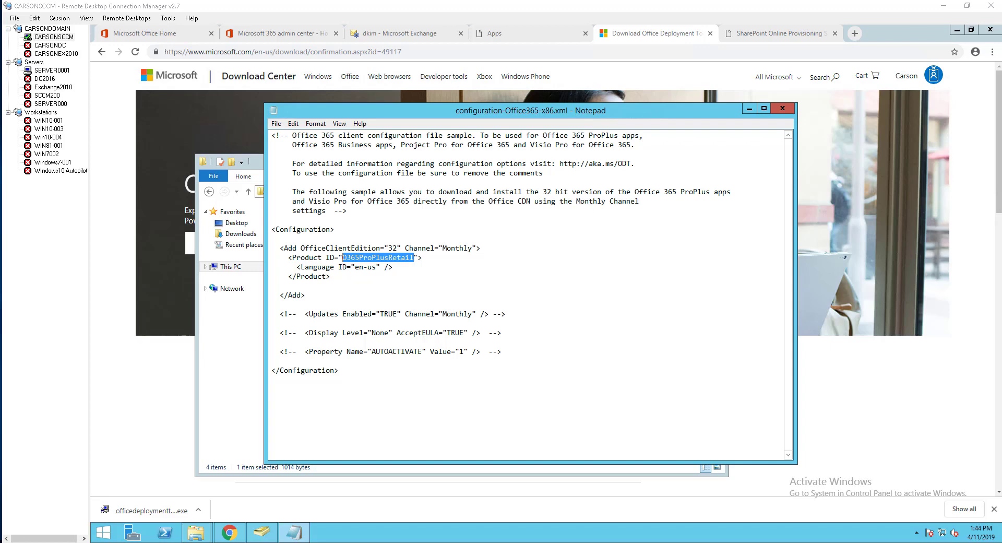
# - Replace the O365ProPlusRetail product ID value with ProjectProRetail
pyautogui.click(358, 258)
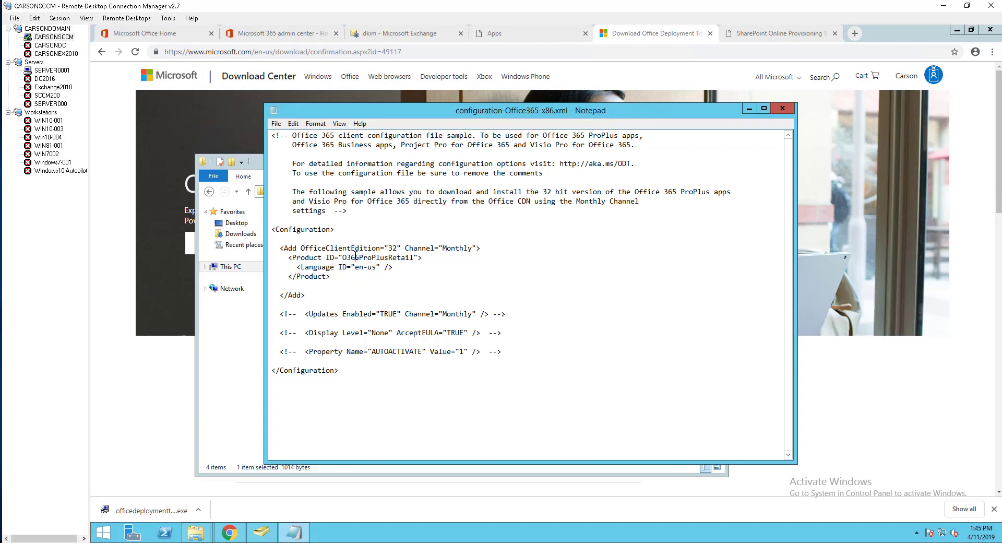
pyautogui.moveTo(342, 257); pyautogui.dragTo(412, 258)
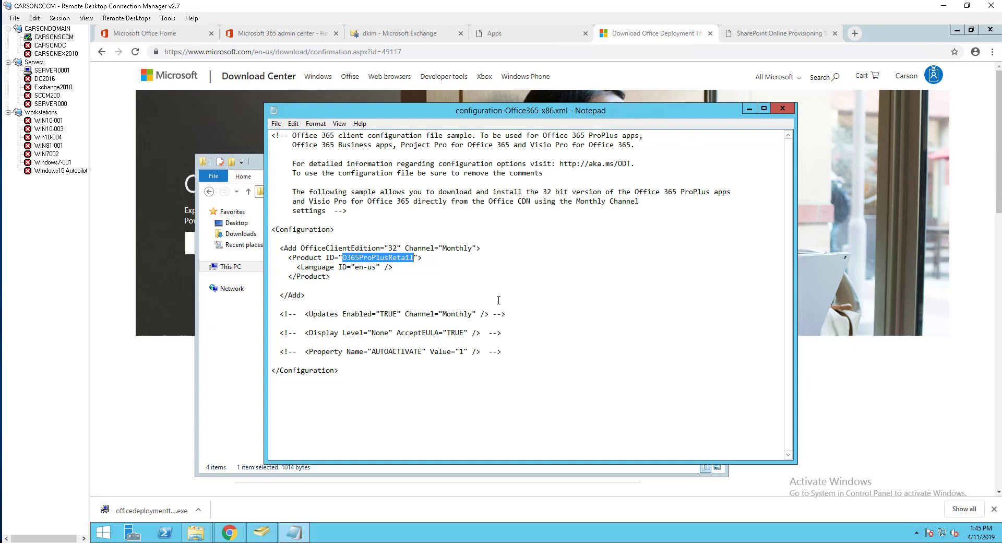
pyautogui.write('Projec')
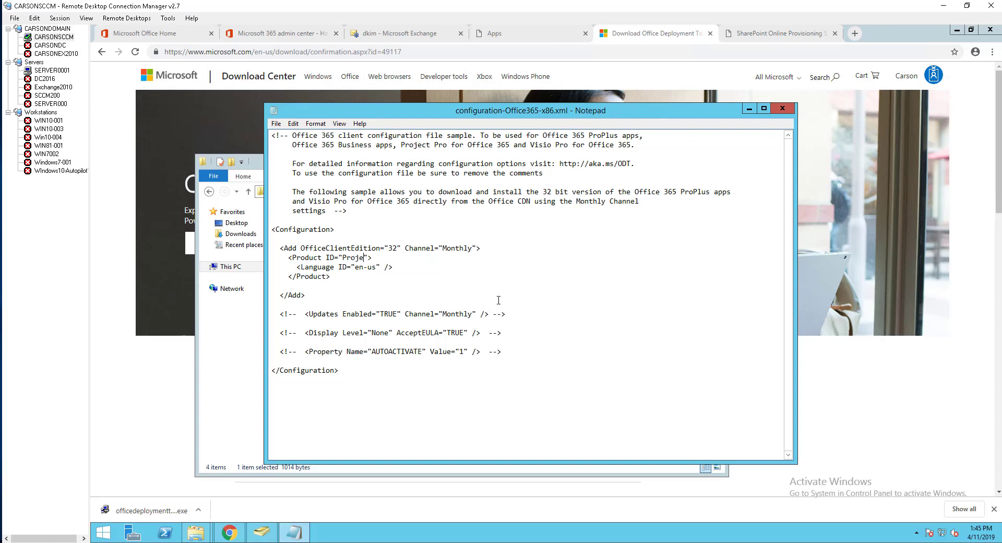
pyautogui.write('t')
pyautogui.write('P')
pyautogui.write('ro')
pyautogui.write('Retai')
pyautogui.write('l')
# - Save the edited configuration as project-x86.xml in the ODT folder
pyautogui.click(276, 123)
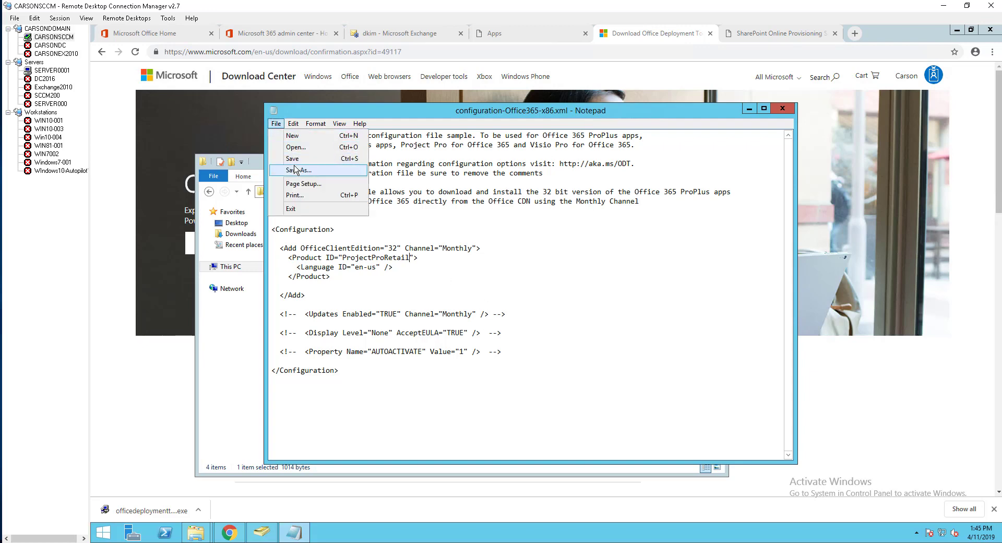
pyautogui.click(292, 170)
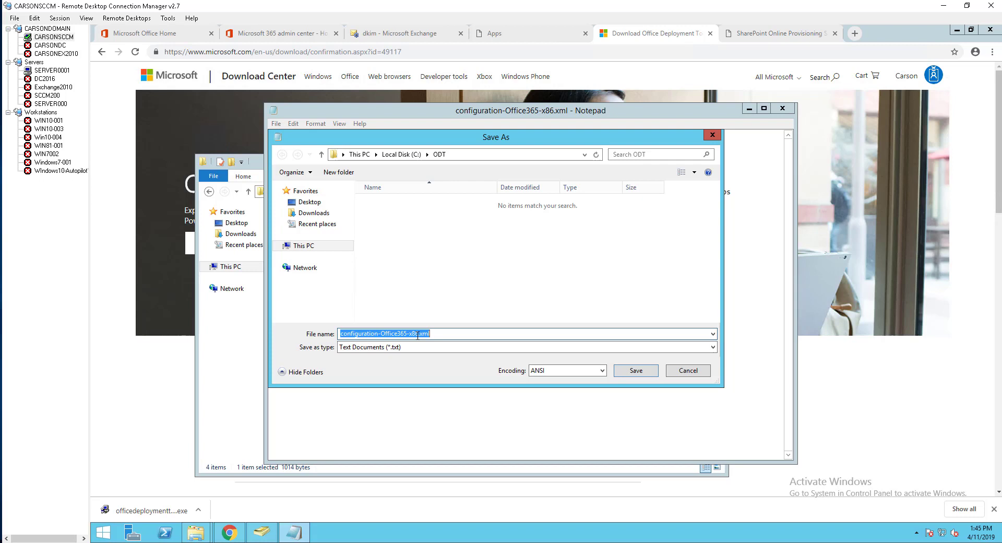
pyautogui.moveTo(408, 335); pyautogui.dragTo(340, 334)
pyautogui.write('proj')
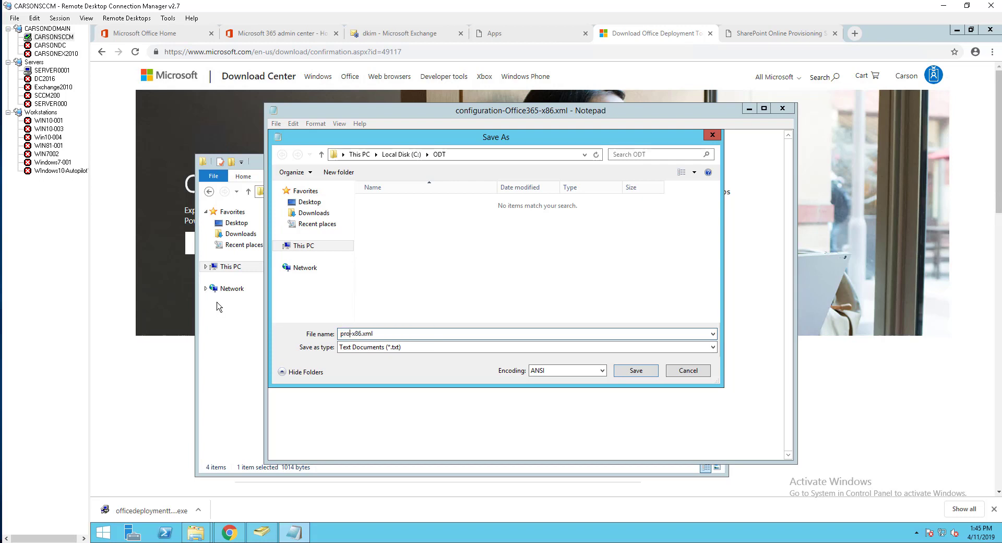
pyautogui.write('ect')
pyautogui.click(636, 371)
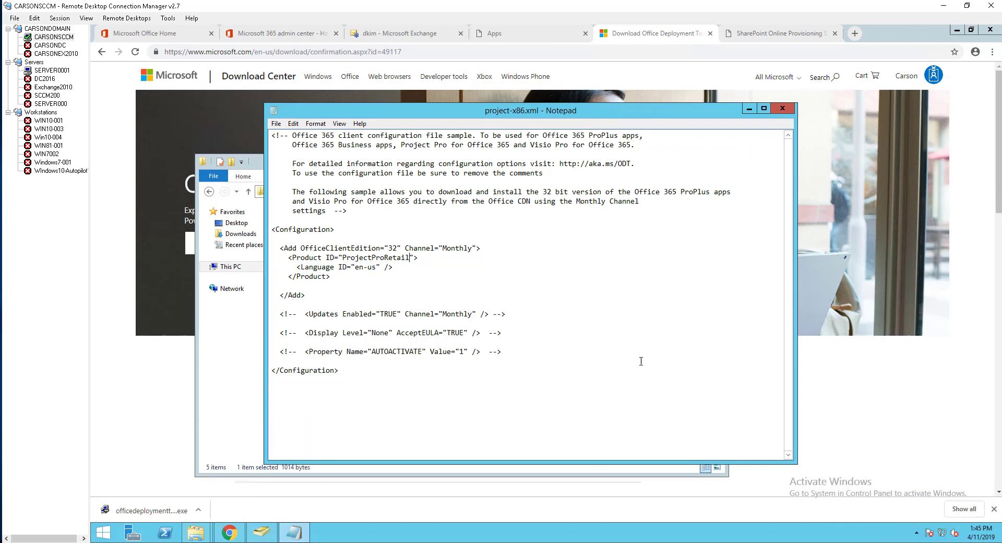
# - Close Notepad and launch Command Prompt with cmd from the Win+X Run box
pyautogui.click(788, 115)
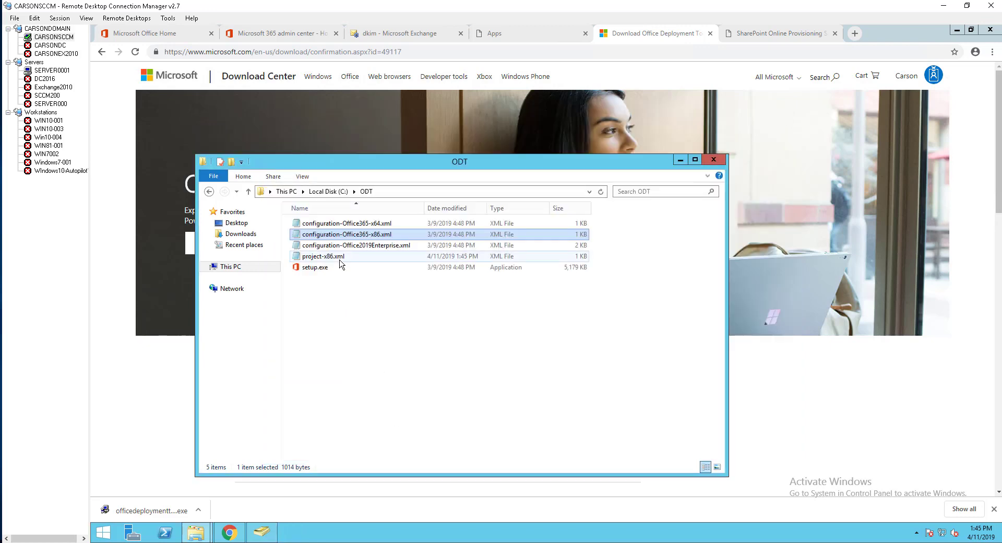
pyautogui.click(340, 258)
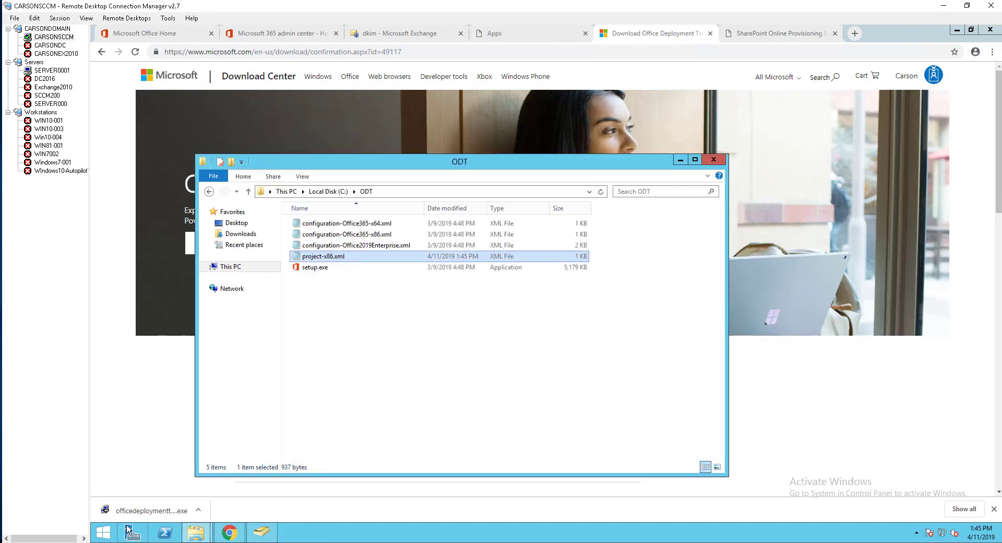
pyautogui.rightClick(108, 531)
pyautogui.click(126, 499)
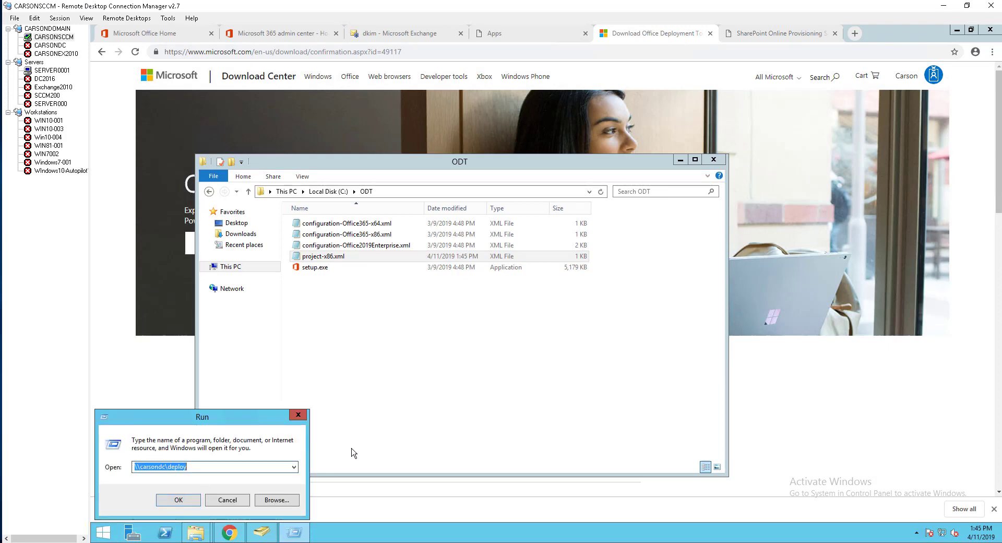
pyautogui.write('cmd')
pyautogui.press('Return')
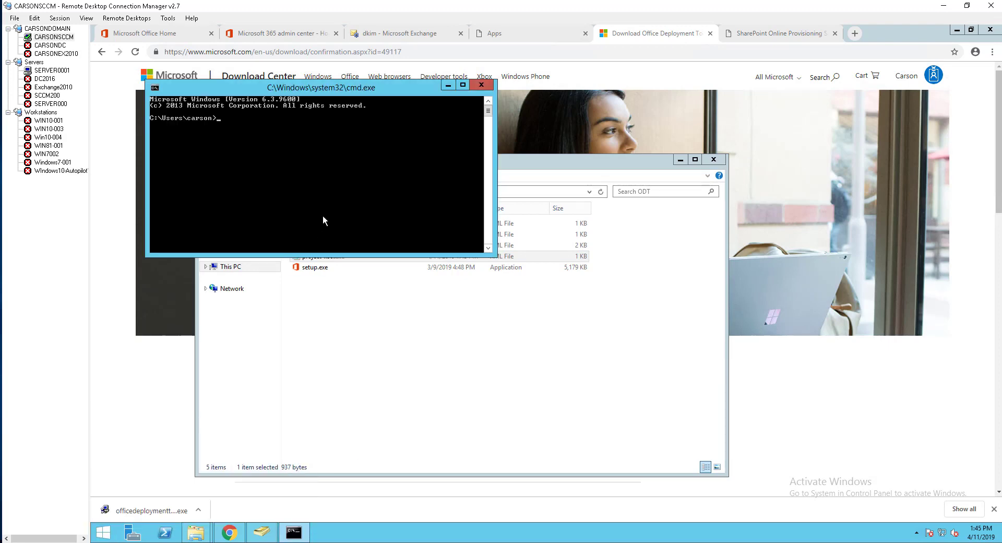
# - Move the console to C:\ODT and list its files
pyautogui.write('cd\\')
pyautogui.press('Return')
pyautogui.press('BackSpace')
pyautogui.write('oddir')
pyautogui.press('Return')
pyautogui.write('setup /download')
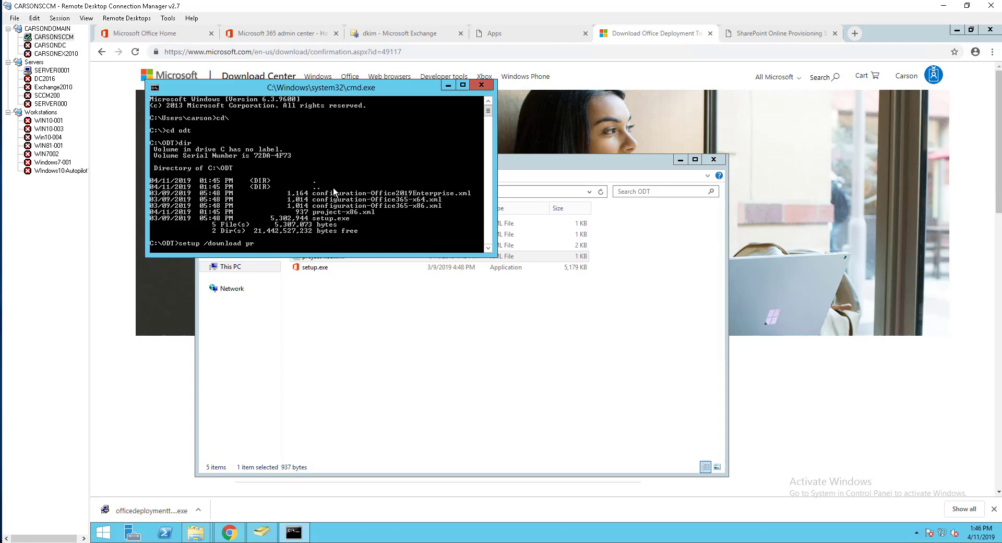
# - Run setup /download with project-x86.xml, pasting the file name copied from Explorer
pyautogui.write('pr')
pyautogui.click(393, 323)
pyautogui.rightClick(344, 255)
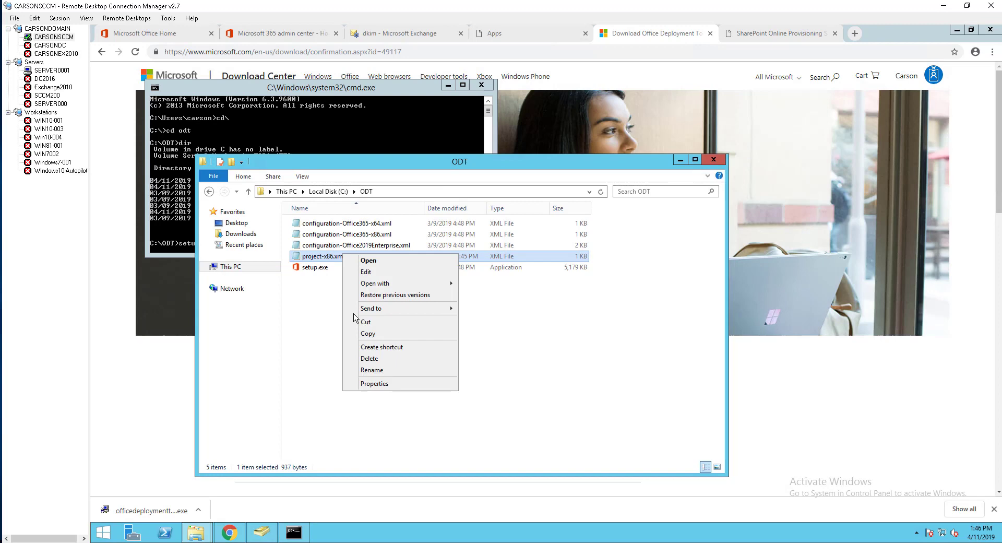
pyautogui.click(372, 370)
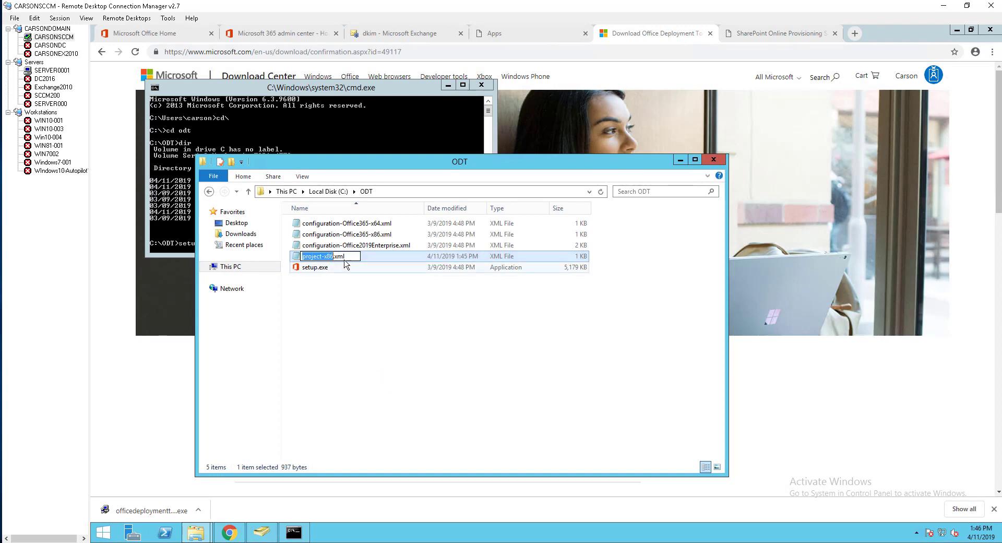
pyautogui.hotkey('ctrl', 'a')
pyautogui.hotkey('ctrl', 'c')
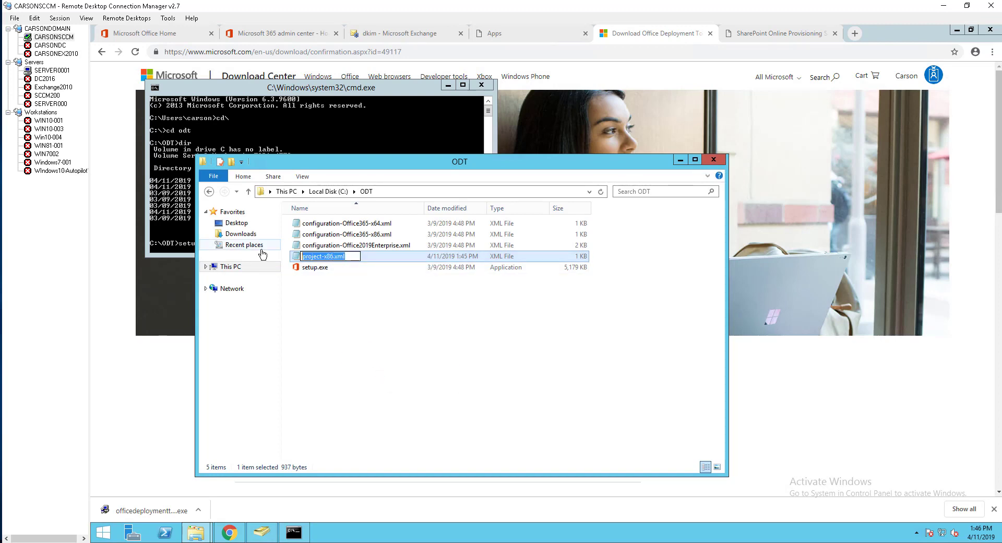
pyautogui.click(380, 122)
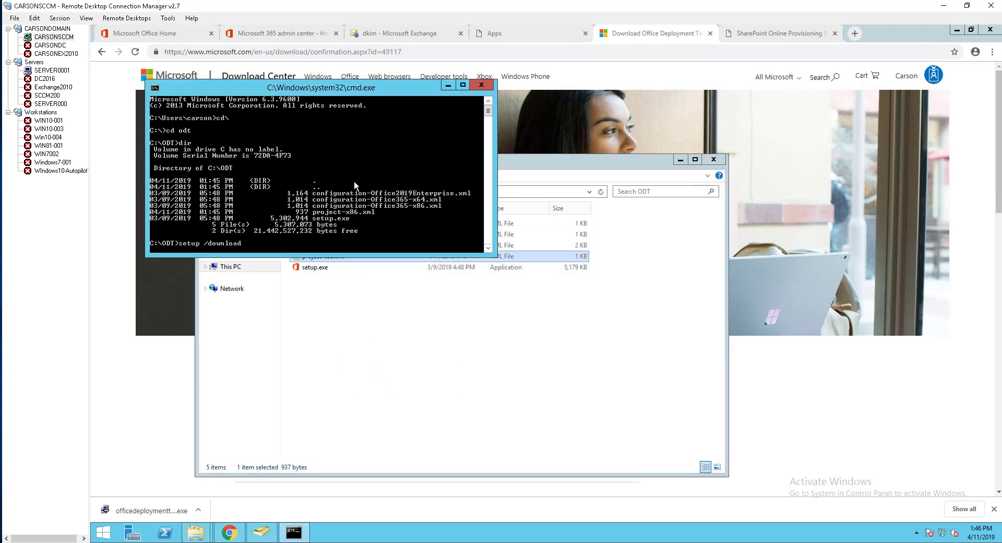
pyautogui.rightClick(392, 244)
pyautogui.click(418, 271)
pyautogui.press('Return')
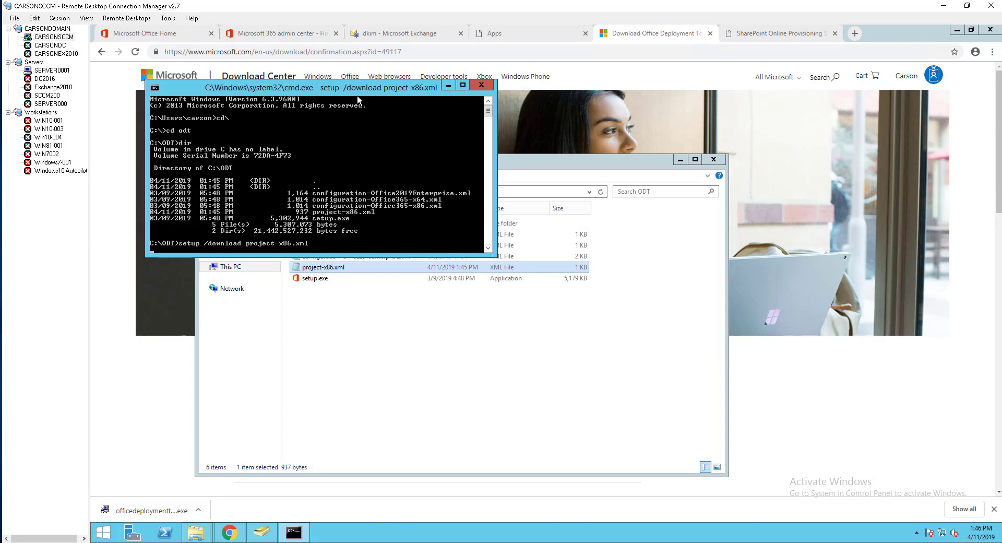
# - Check the newly downloaded Office\Data folder inside ODT, then return to the console
pyautogui.moveTo(358, 89); pyautogui.dragTo(695, 66)
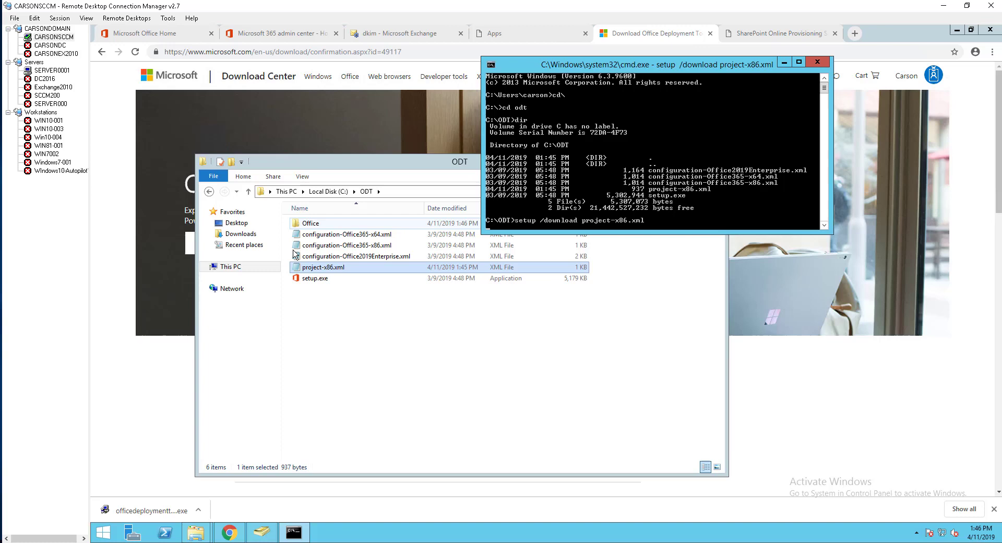
pyautogui.doubleClick(308, 224)
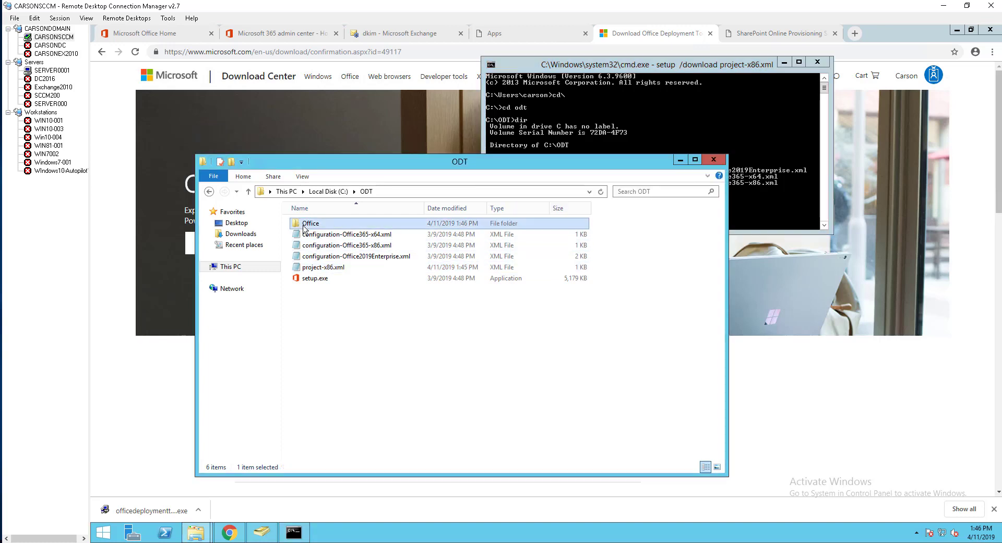
pyautogui.doubleClick(311, 224)
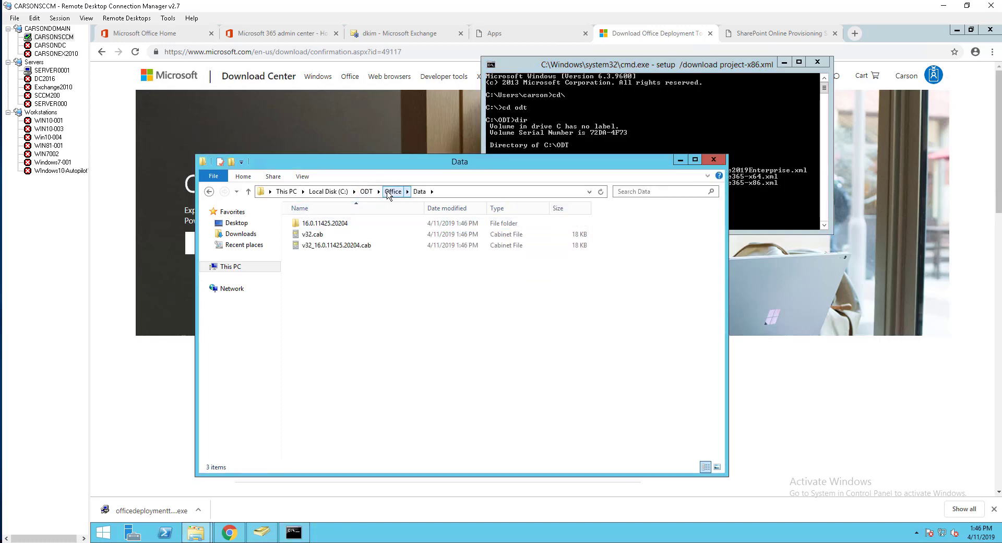
pyautogui.click(393, 191)
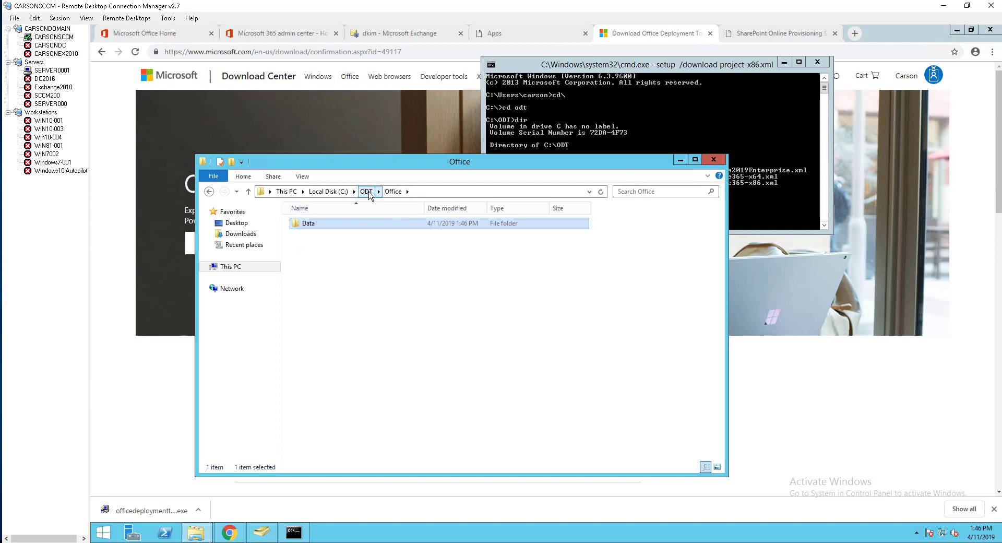
pyautogui.click(367, 192)
pyautogui.click(603, 230)
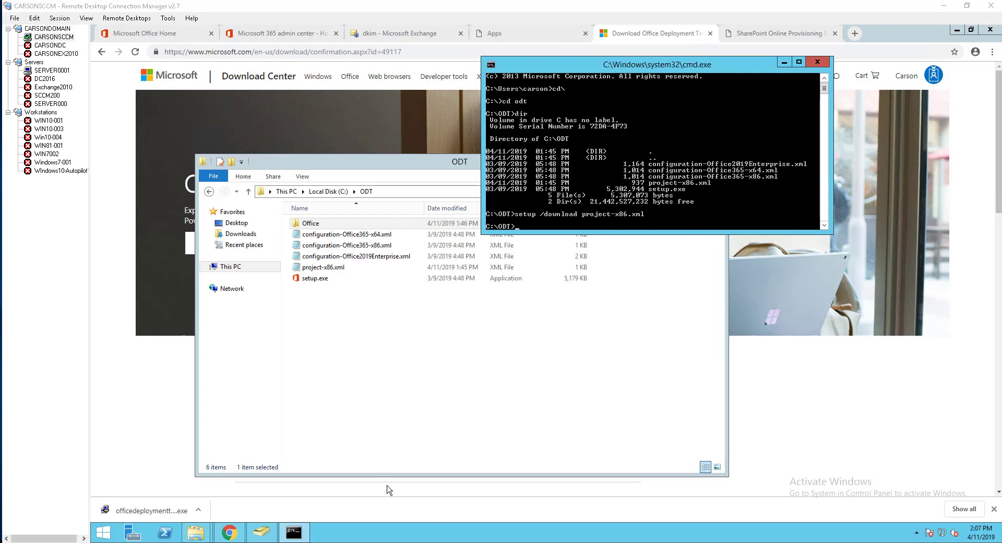
# - Copy the ODT folder from the root of Local Disk (C:)
pyautogui.click(353, 381)
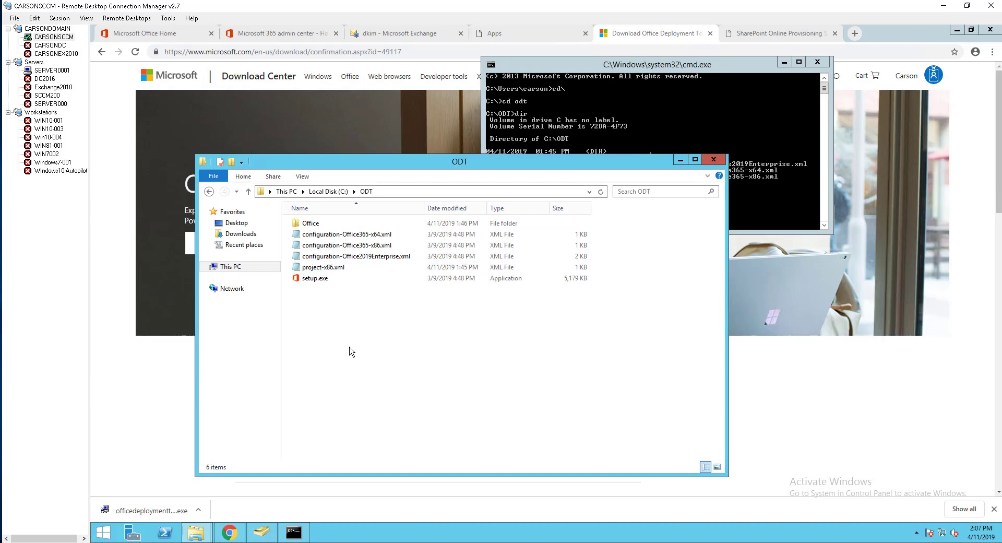
pyautogui.click(328, 191)
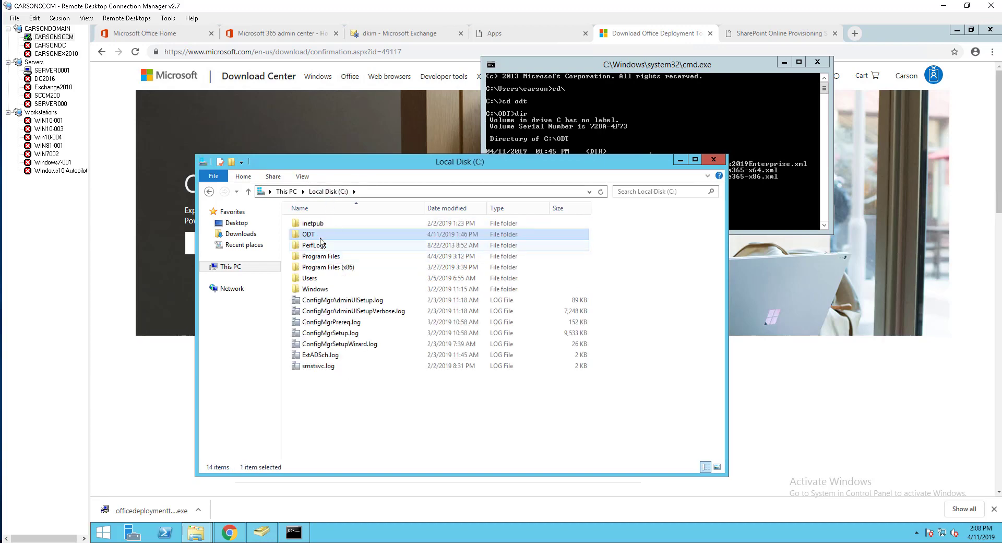
pyautogui.rightClick(318, 235)
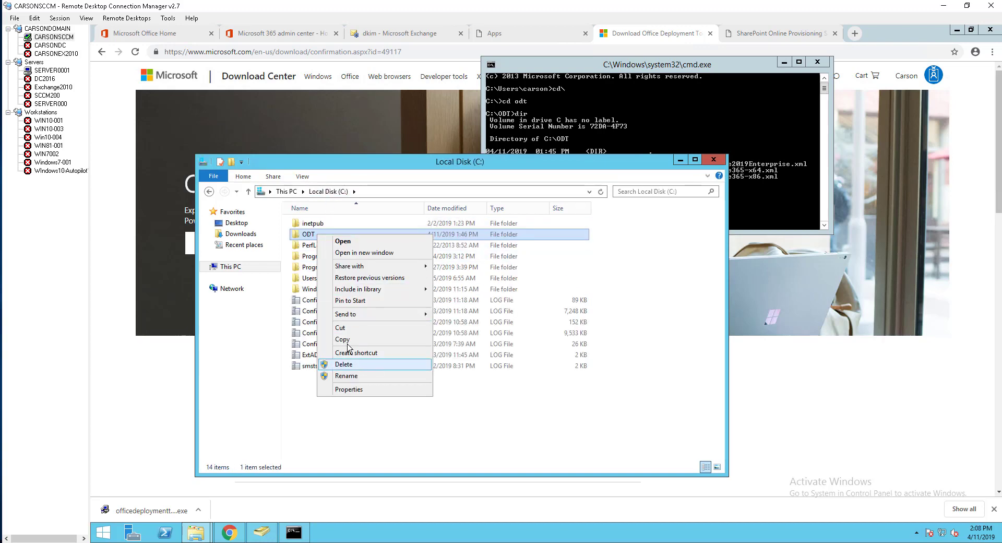
pyautogui.click(346, 340)
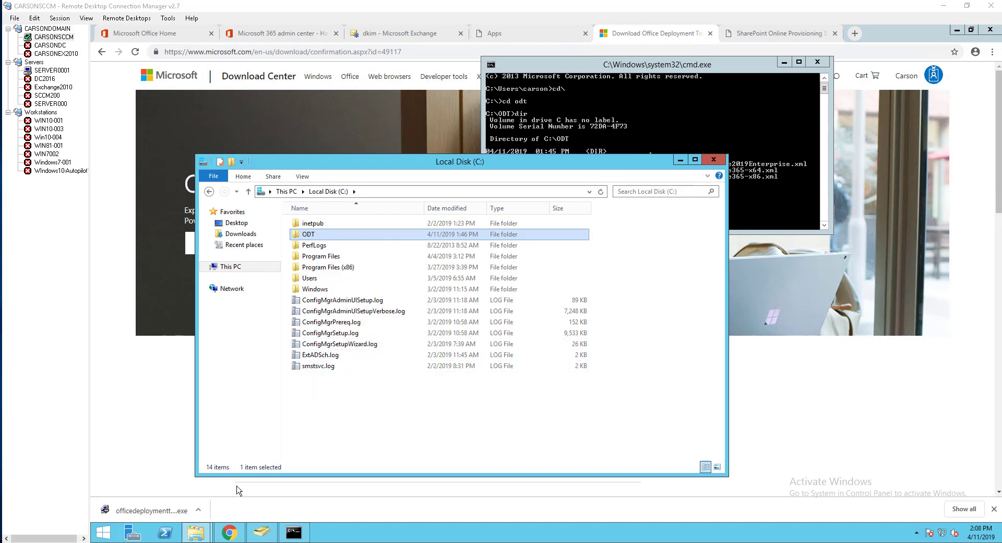
# - Open the \\carsondc\deploy share from the Win+X Run box
pyautogui.rightClick(114, 538)
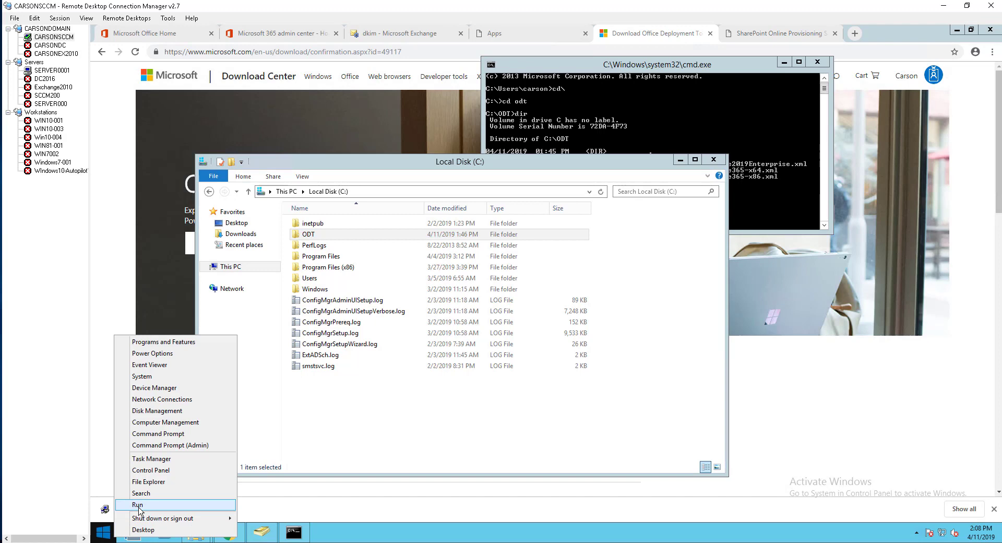
pyautogui.click(139, 506)
pyautogui.click(294, 467)
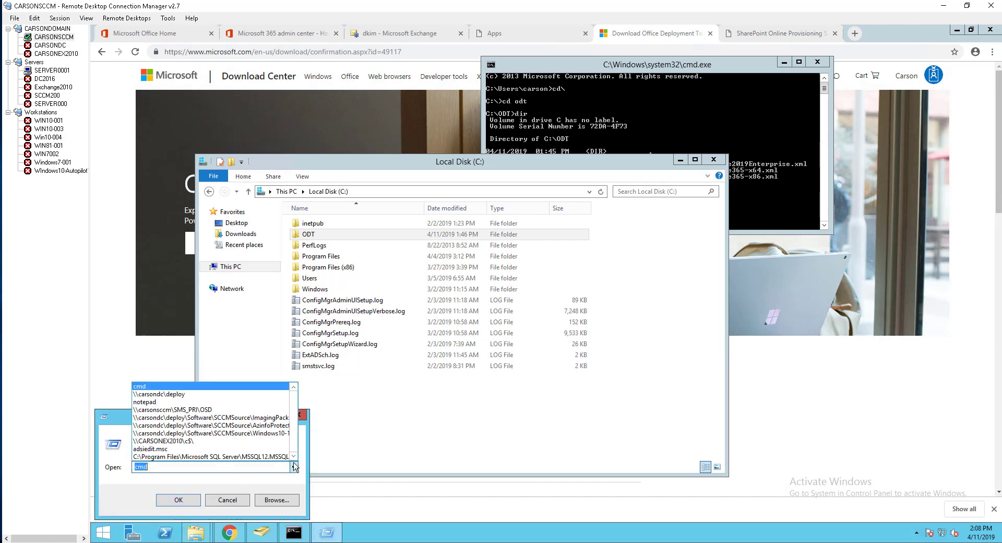
pyautogui.click(230, 400)
pyautogui.click(181, 500)
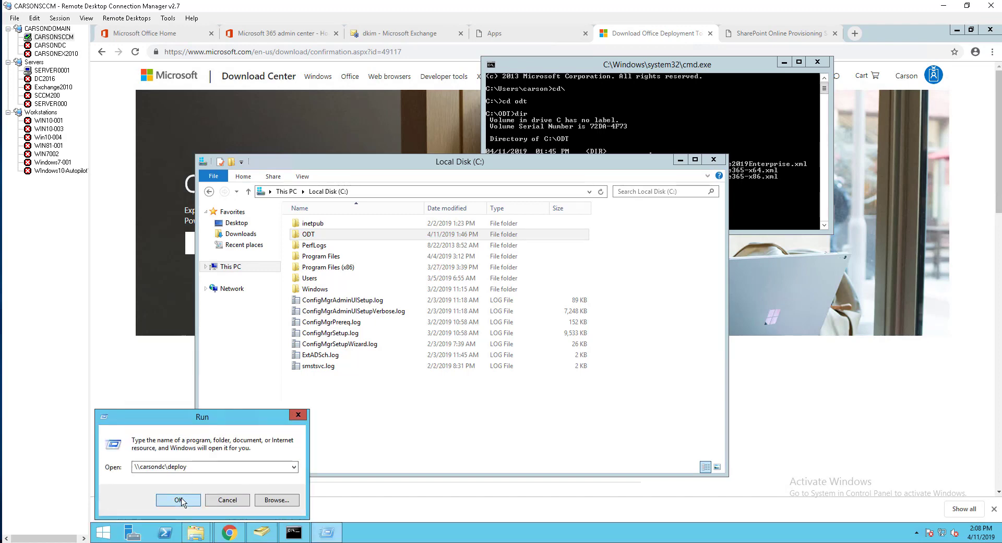
# - Paste the ODT folder into Software > SCCMSource on the deploy share
pyautogui.doubleClick(328, 237)
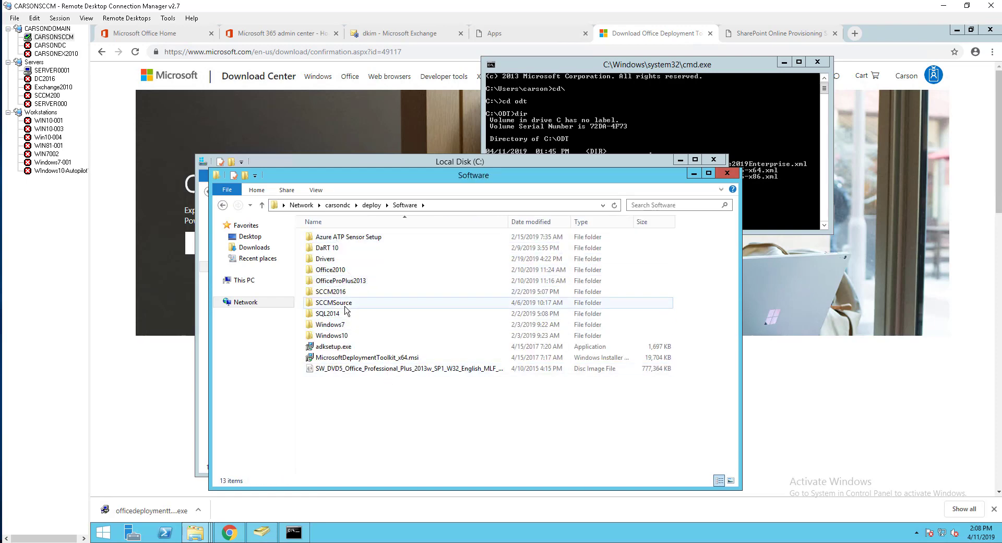
pyautogui.doubleClick(344, 304)
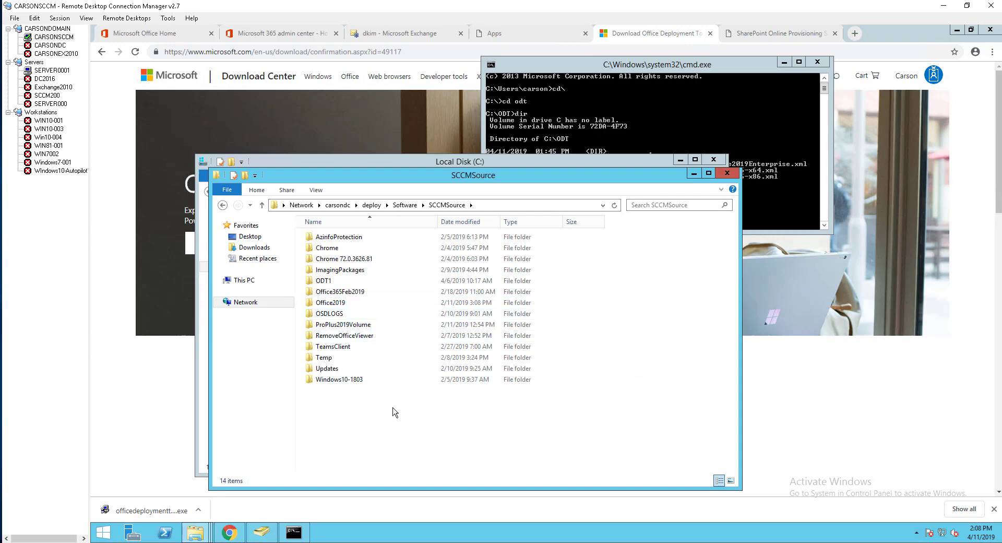
pyautogui.rightClick(392, 413)
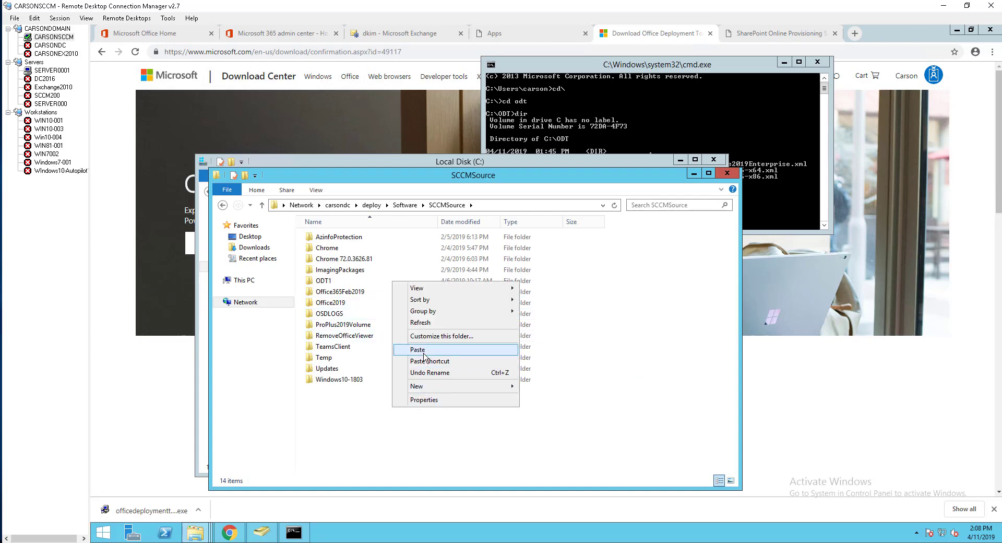
pyautogui.click(424, 358)
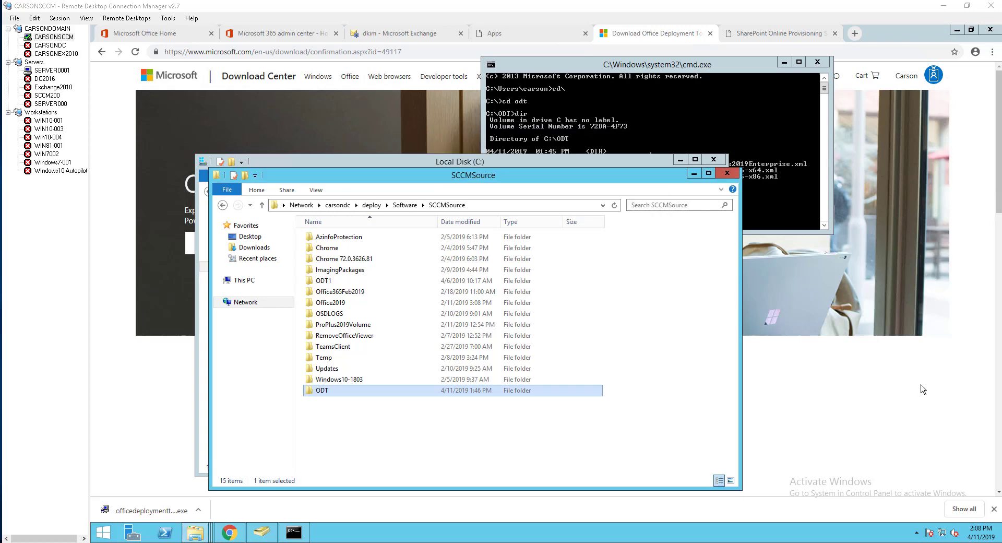
# - Rename the pasted ODT folder to MicrosoftProjectonline, open it and display its UNC path
pyautogui.rightClick(402, 393)
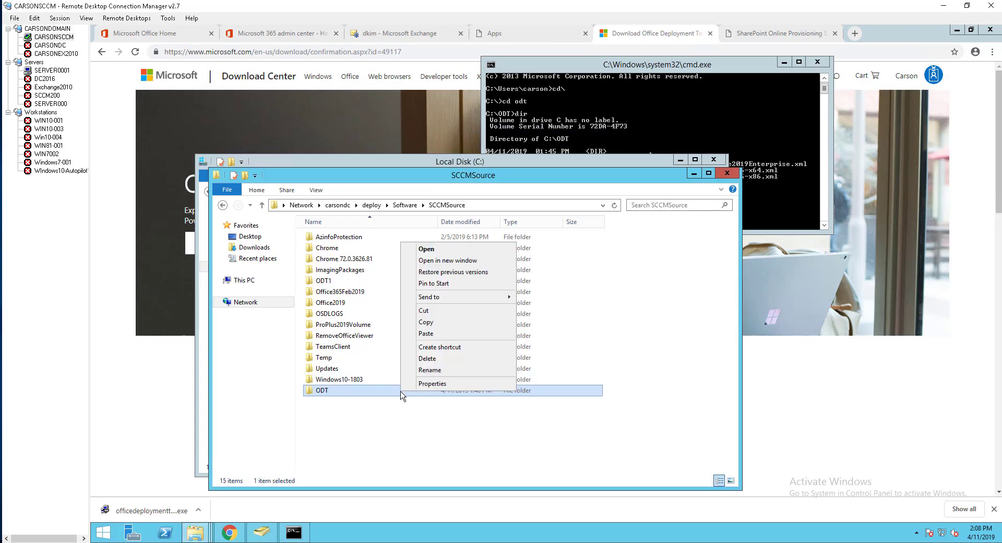
pyautogui.click(442, 370)
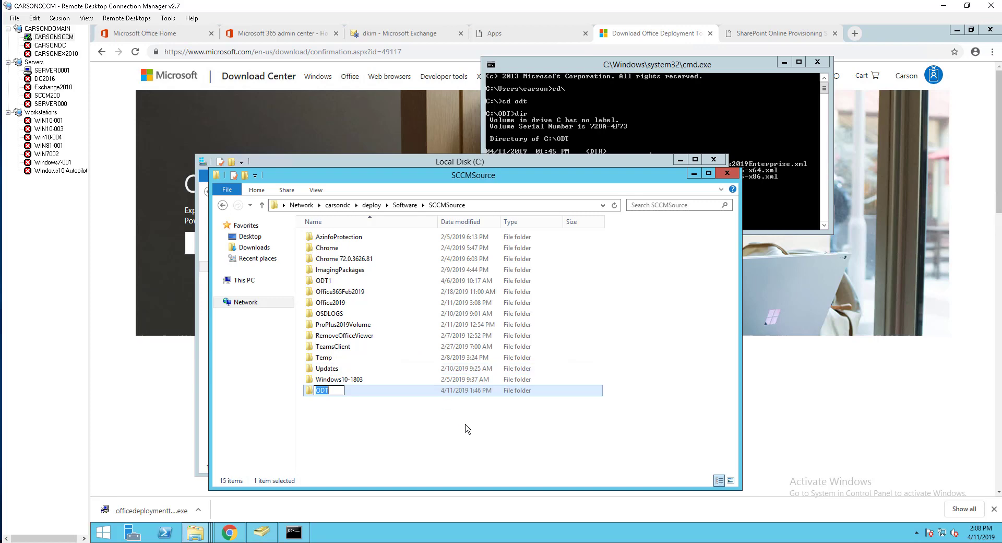
pyautogui.write('Mic')
pyautogui.write('ros')
pyautogui.write('oftPr')
pyautogui.write('oject')
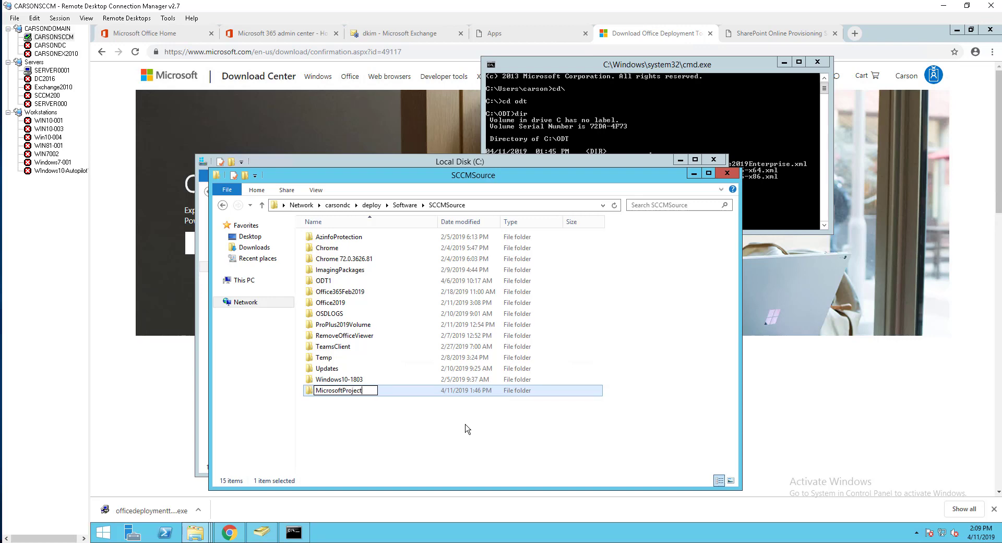
pyautogui.write('onl')
pyautogui.write('ine')
pyautogui.click(387, 398)
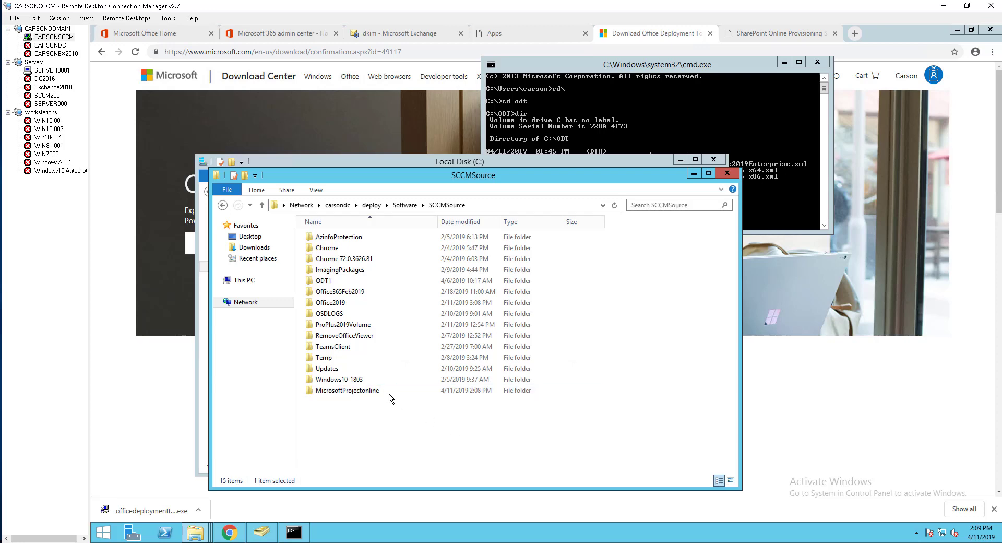
pyautogui.doubleClick(387, 390)
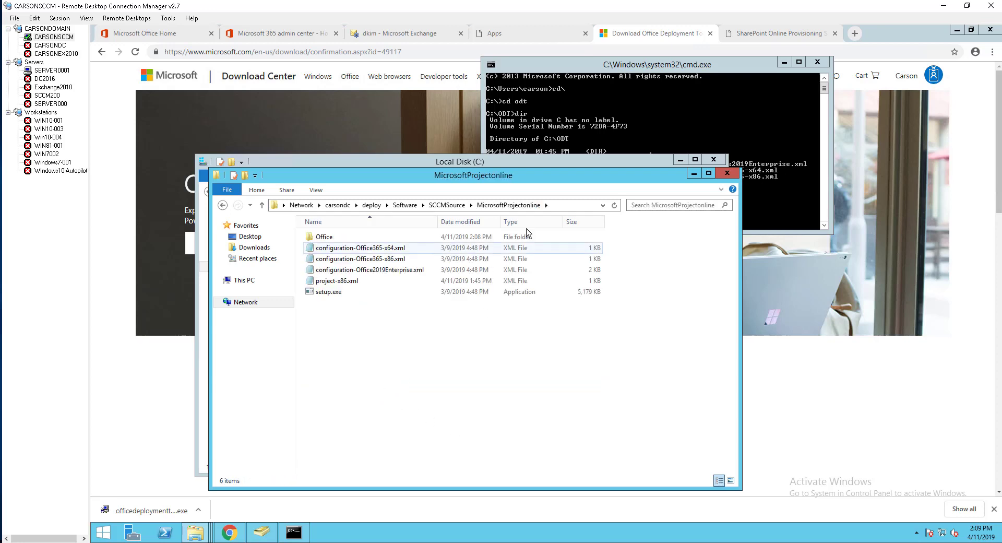
pyautogui.click(564, 208)
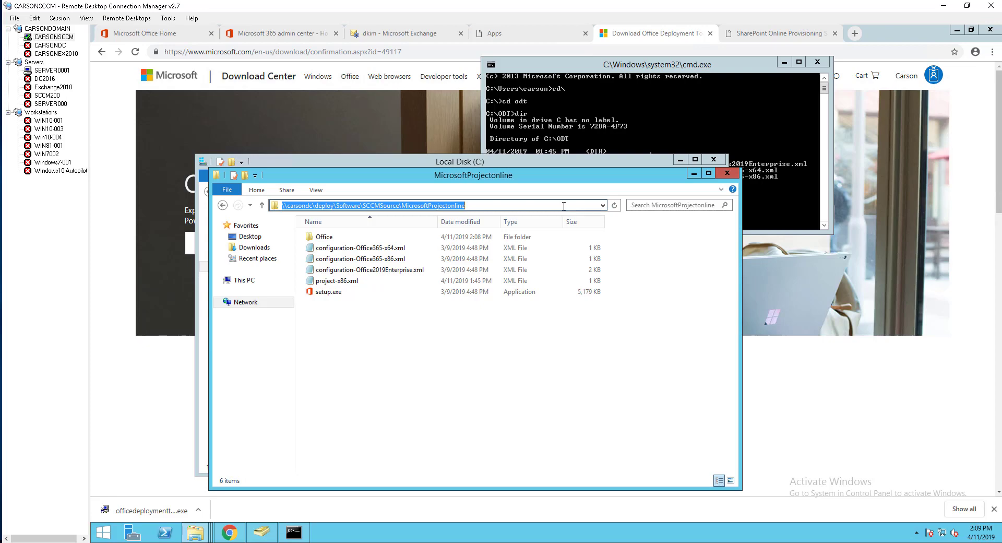
# - Select SERVER0001 and sign in to the locked Win10-001 VM with its password
pyautogui.click(57, 71)
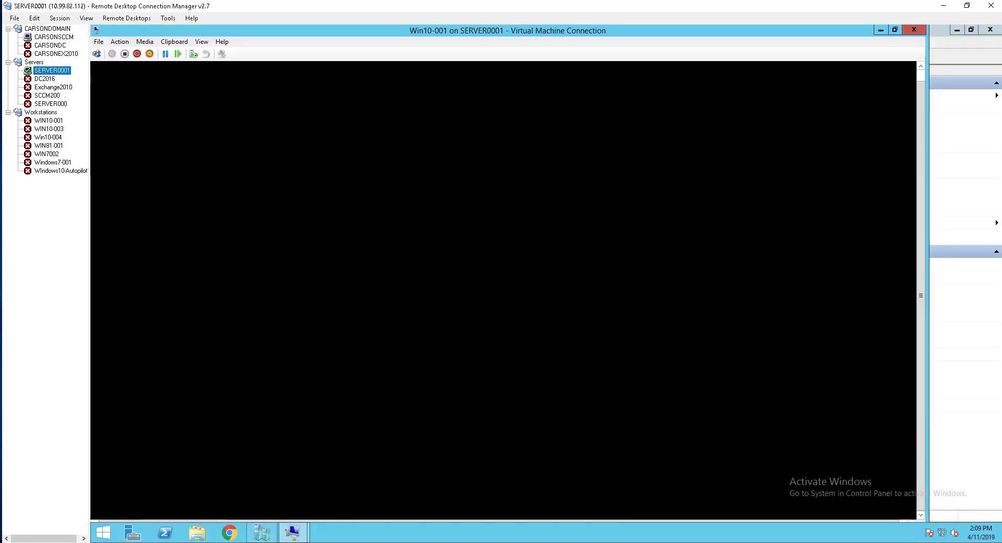
pyautogui.click(280, 181)
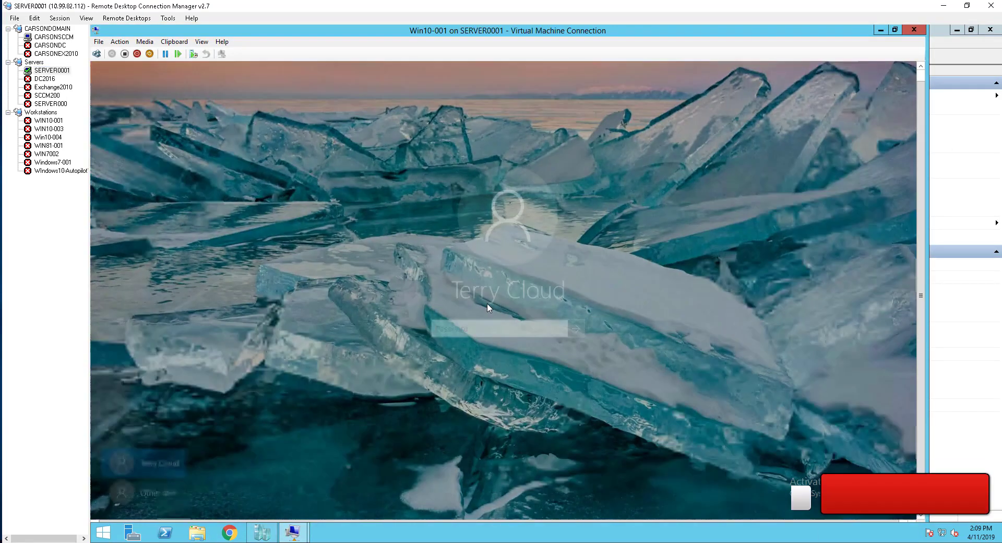
pyautogui.write('••')
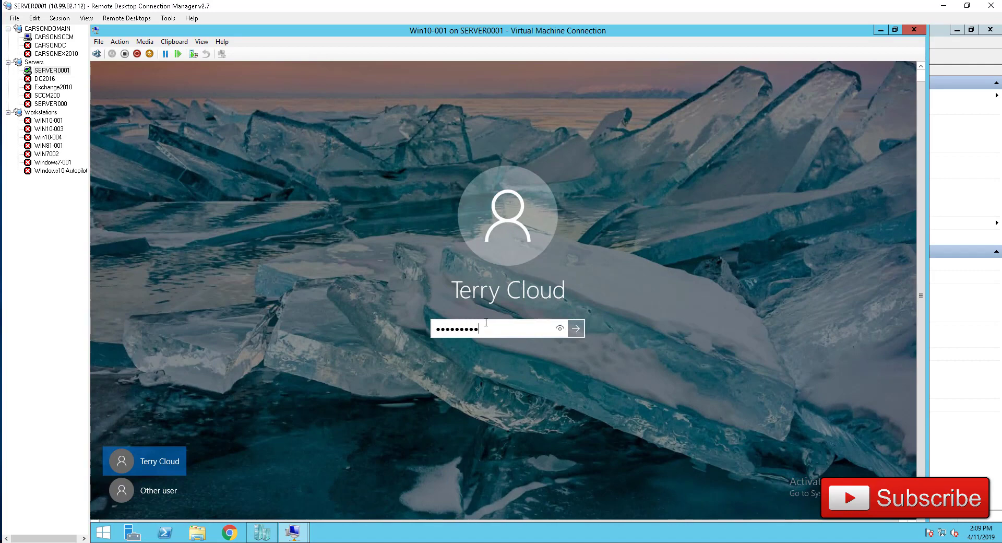
pyautogui.press('Return')
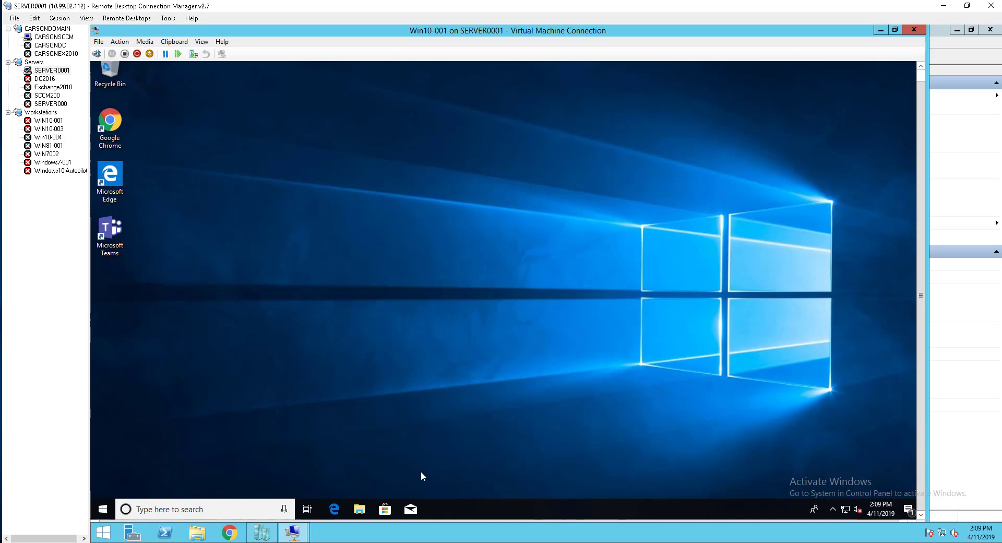
# - Search 'control' in the VM and open Control Panel
pyautogui.rightClick(103, 509)
pyautogui.click(172, 509)
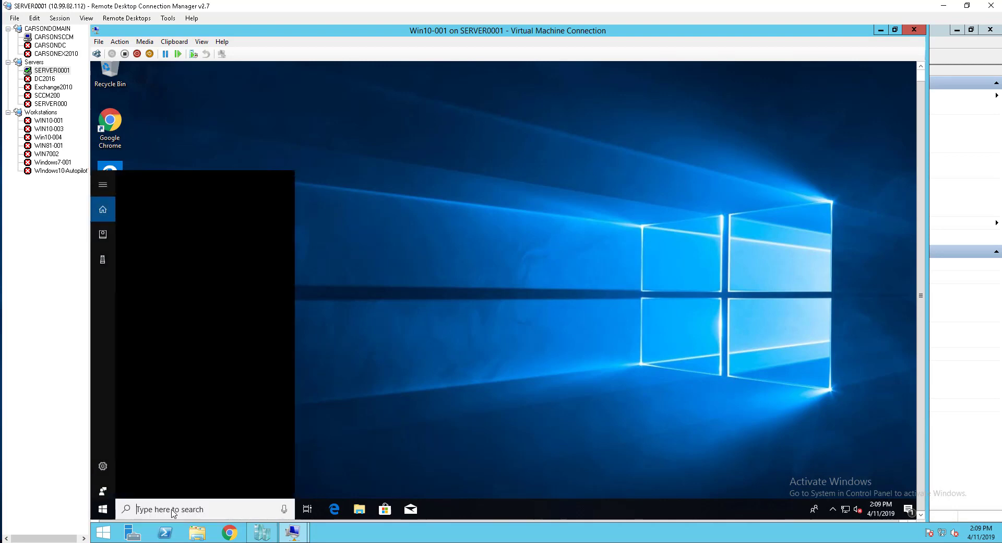
pyautogui.write('contr')
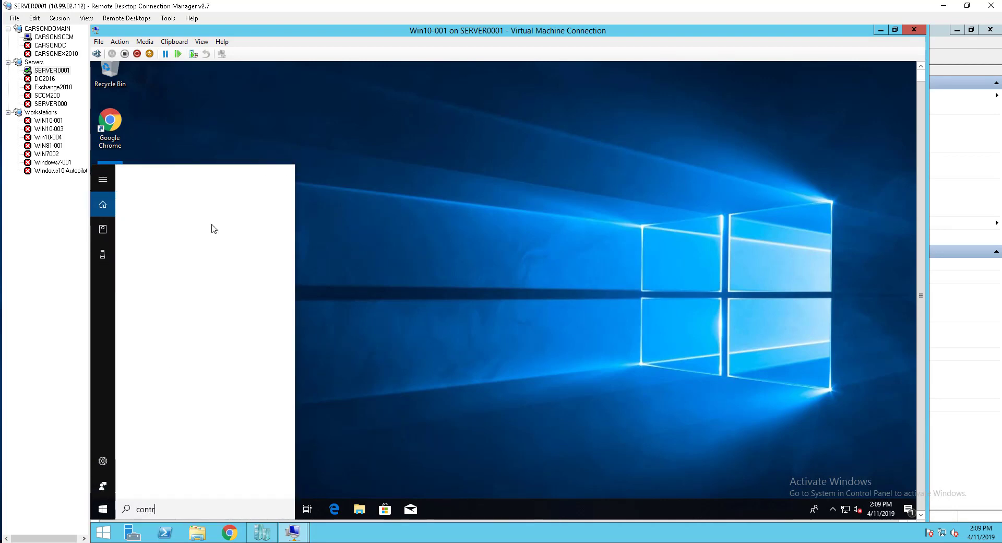
pyautogui.click(184, 232)
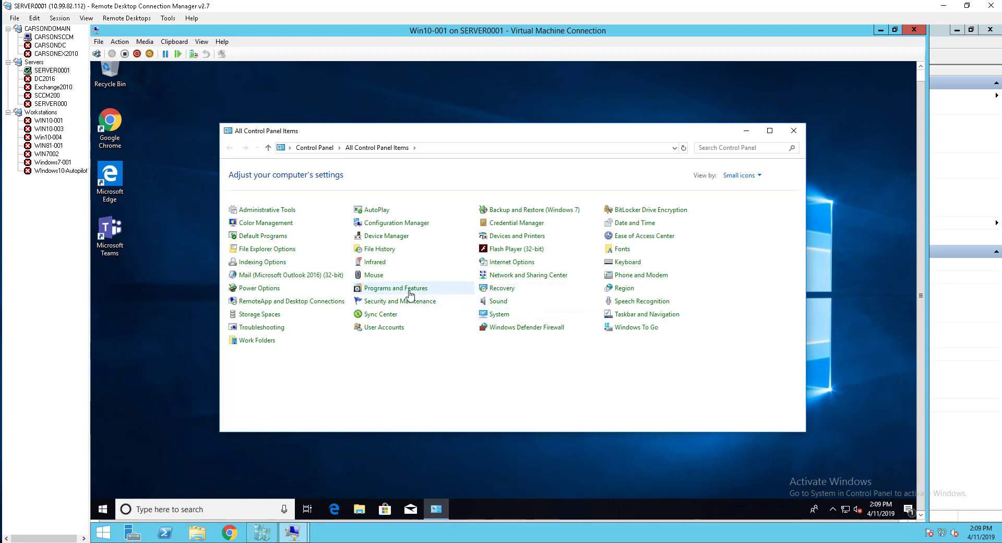
# - Show Programs and Features and select the Microsoft Office 365 ProPlus entry
pyautogui.click(410, 292)
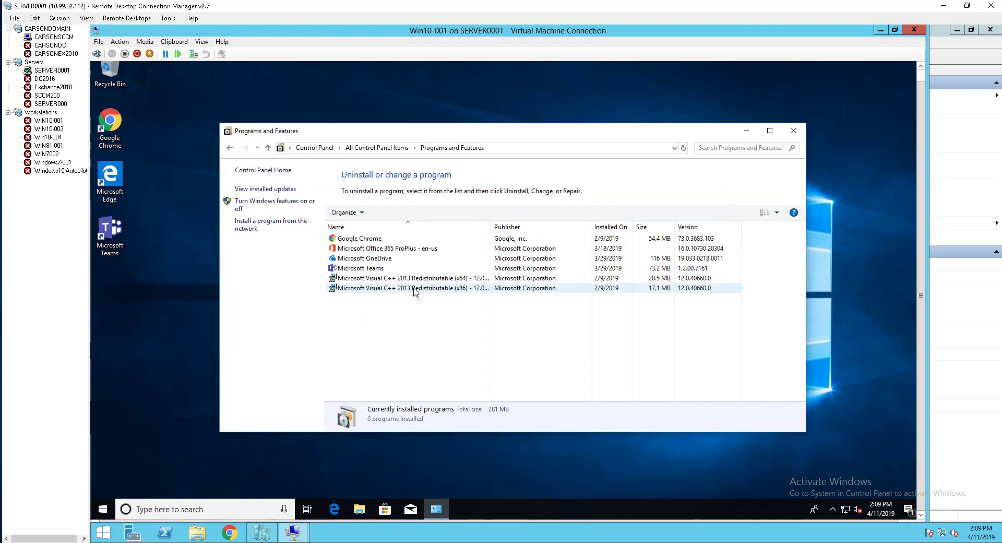
pyautogui.click(387, 250)
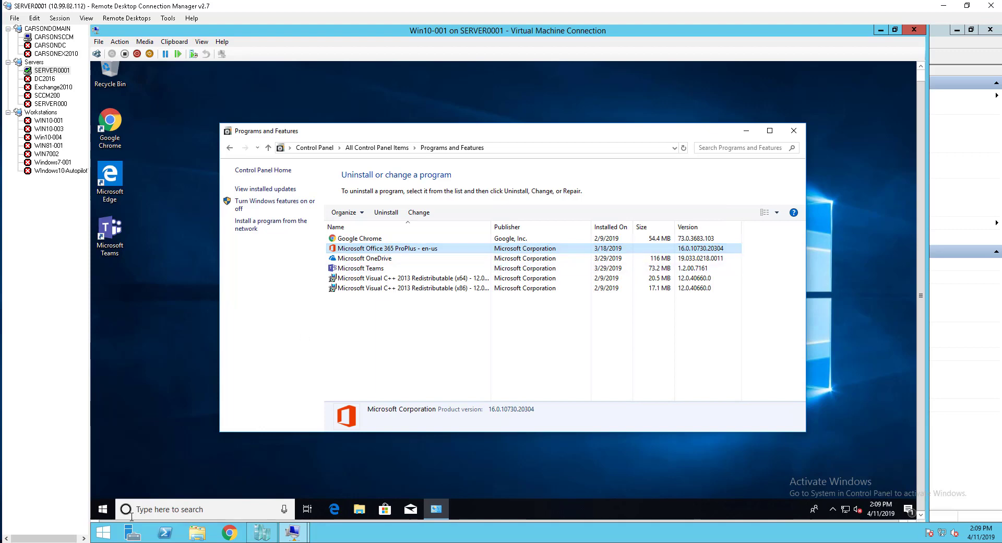
pyautogui.rightClick(102, 509)
pyautogui.click(134, 457)
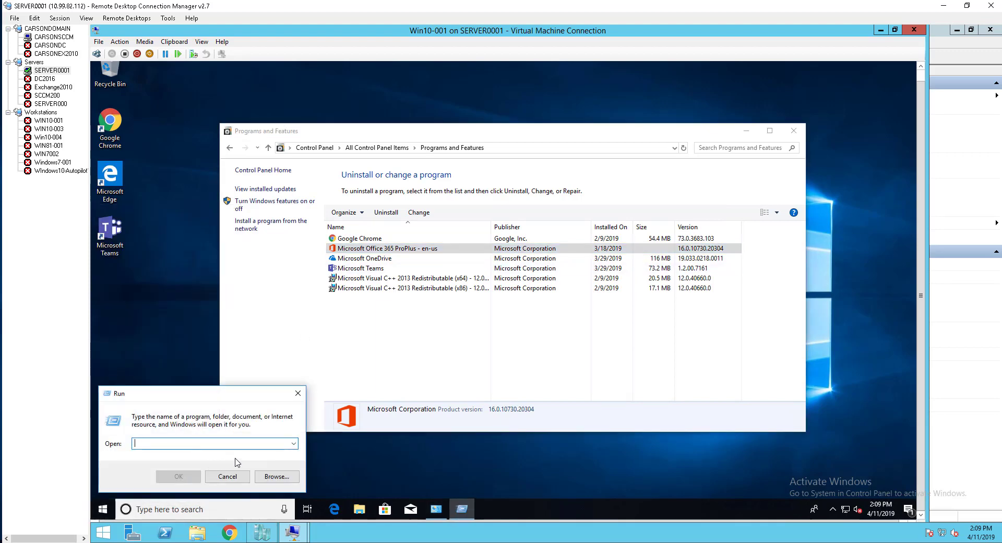
# - Check the share path on the SCCM server session, then clear the VM's partial Run entry
pyautogui.click(294, 443)
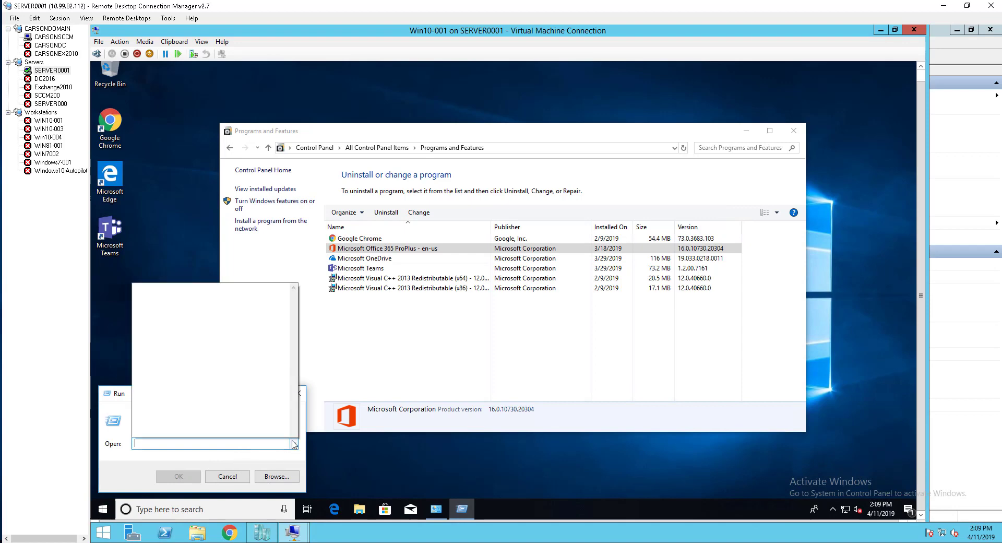
pyautogui.click(273, 442)
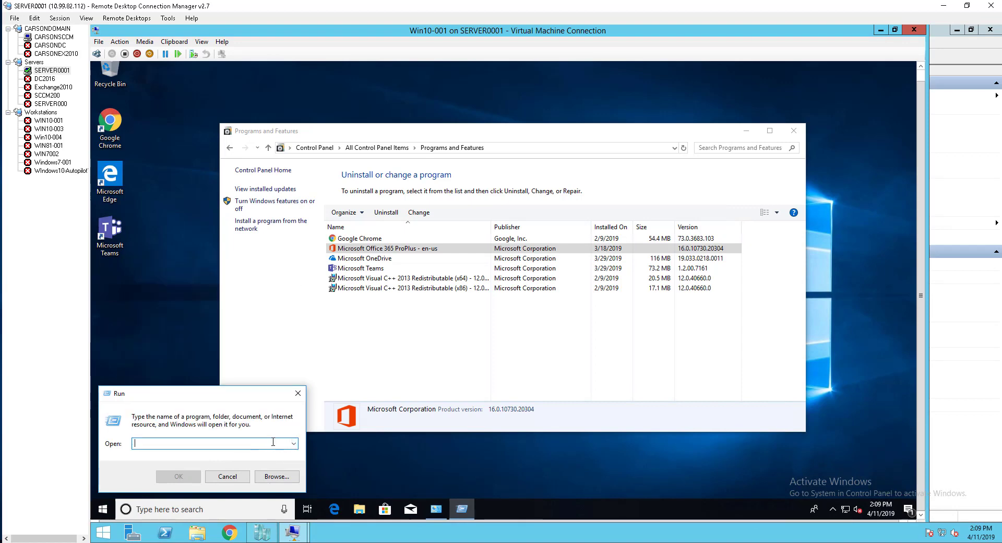
pyautogui.write('\\\\')
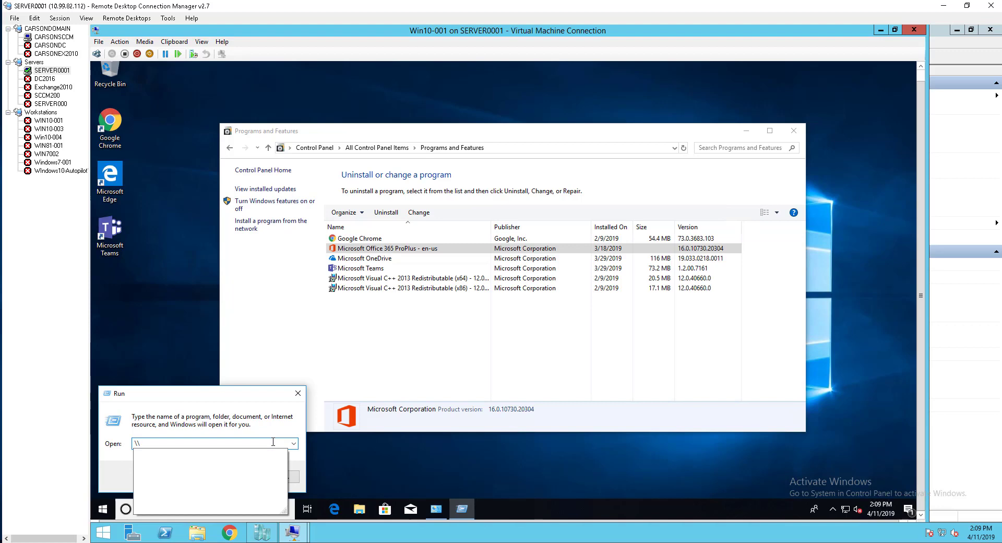
pyautogui.click(72, 37)
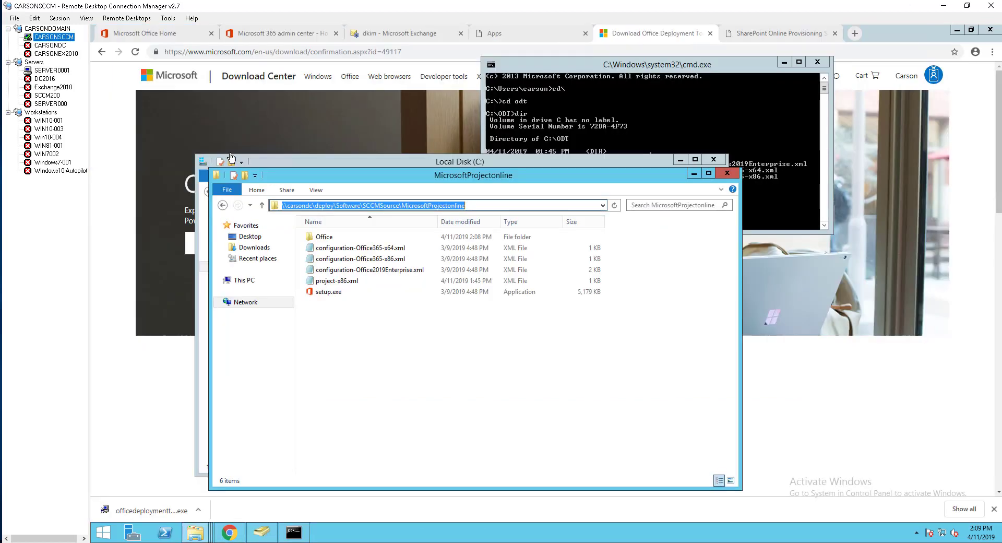
pyautogui.click(490, 204)
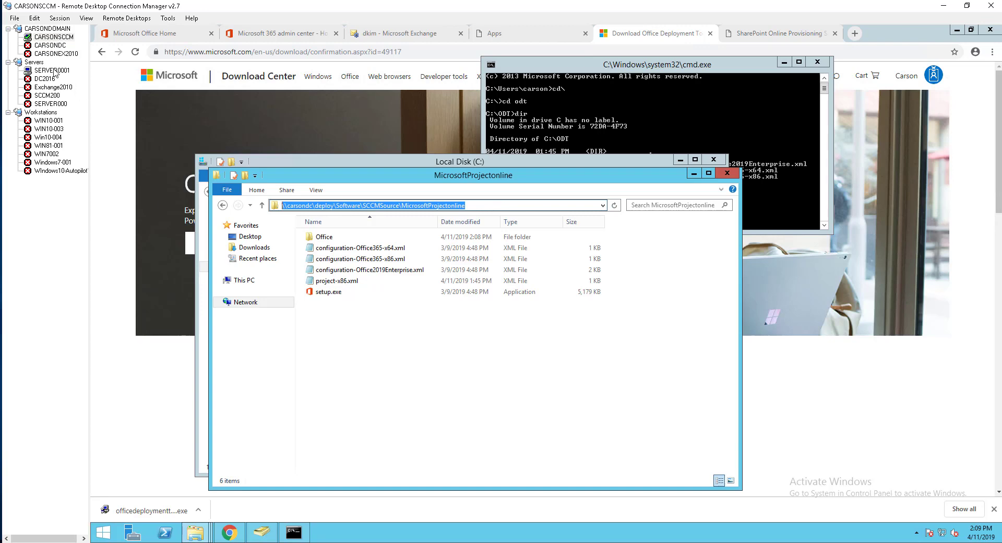
pyautogui.click(54, 71)
pyautogui.click(173, 443)
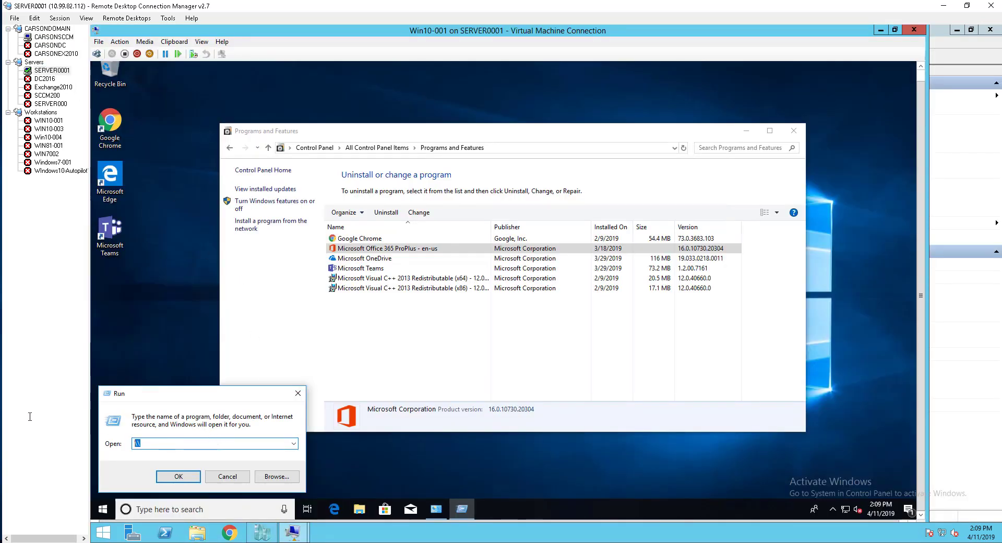
pyautogui.press('BackSpace')
pyautogui.press('BackSpace')
# - Open \\carsondc\Deploy\Software\ from the VM's Run box
pyautogui.write('\\\\c')
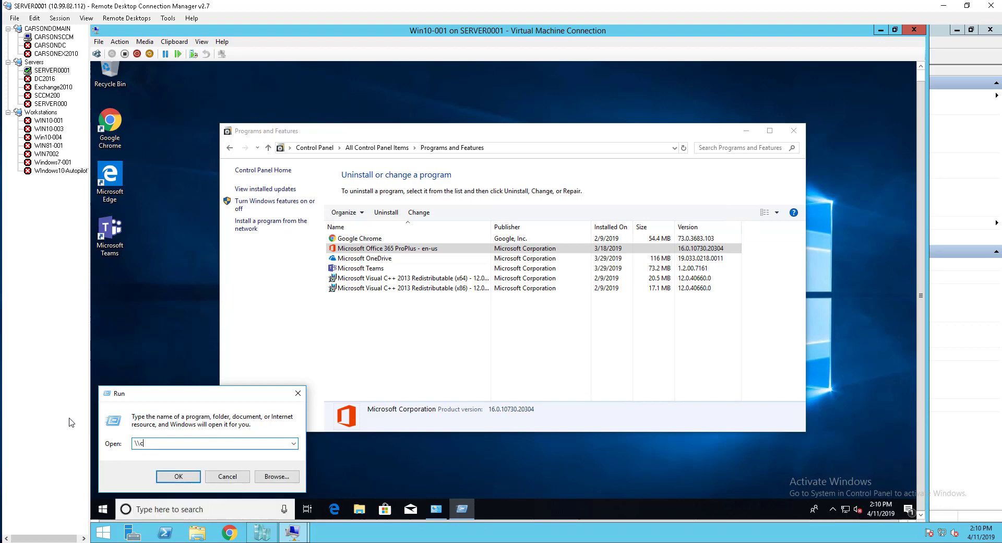
pyautogui.write('arson')
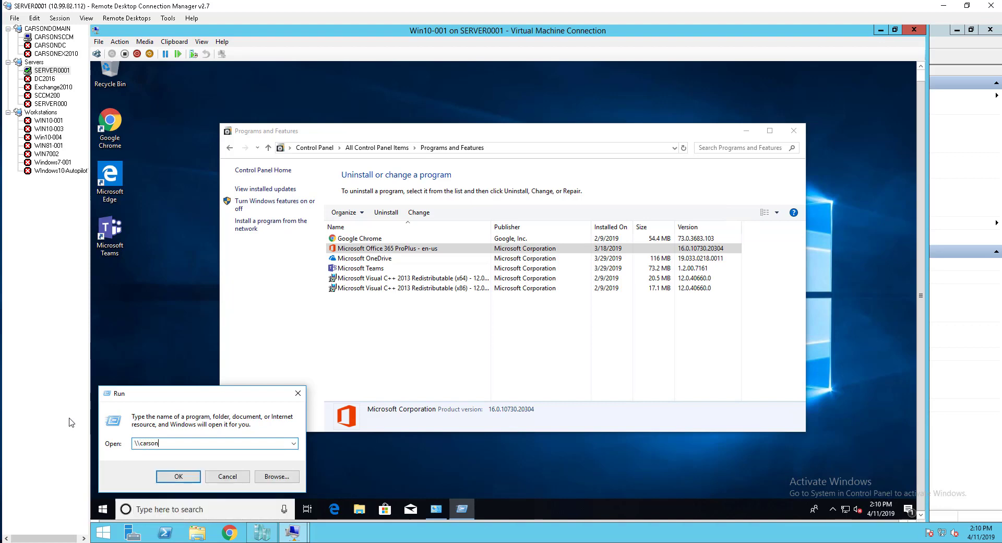
pyautogui.write('dc\\')
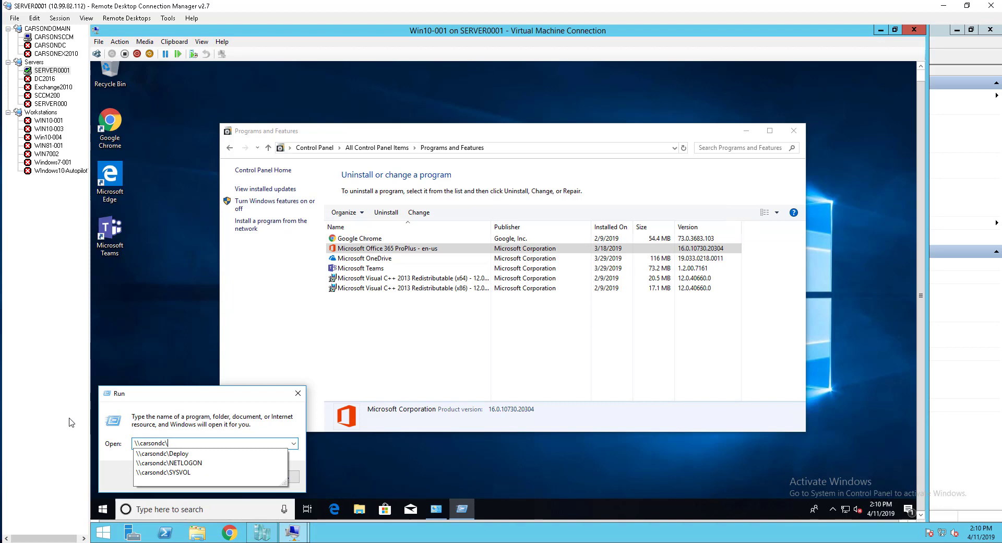
pyautogui.press('Down')
pyautogui.write('\\')
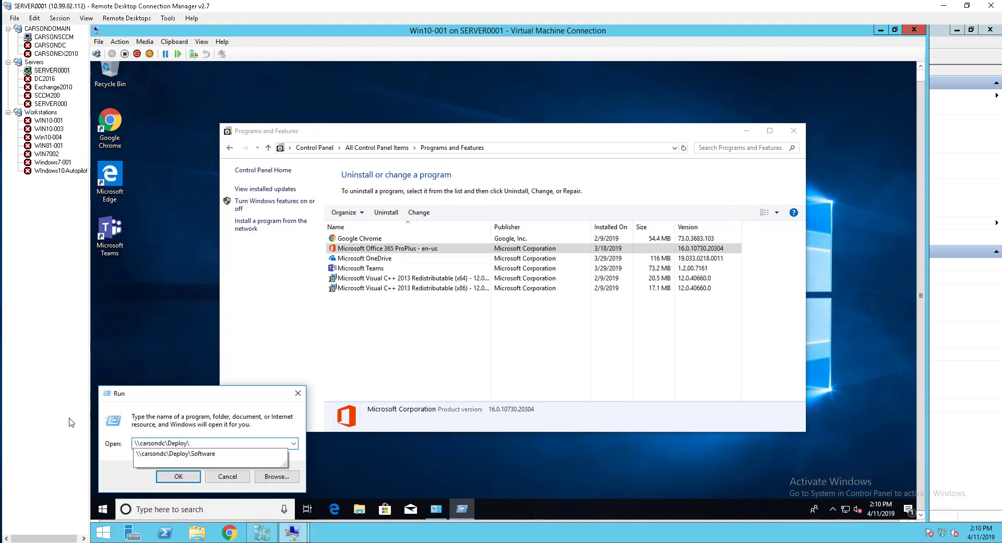
pyautogui.press('Down')
pyautogui.write('\\')
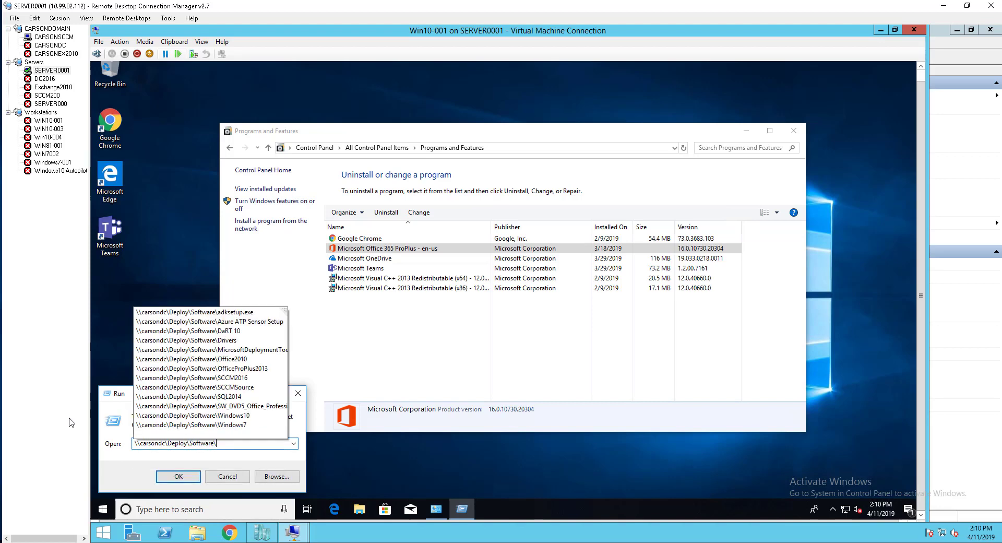
pyautogui.press('Return')
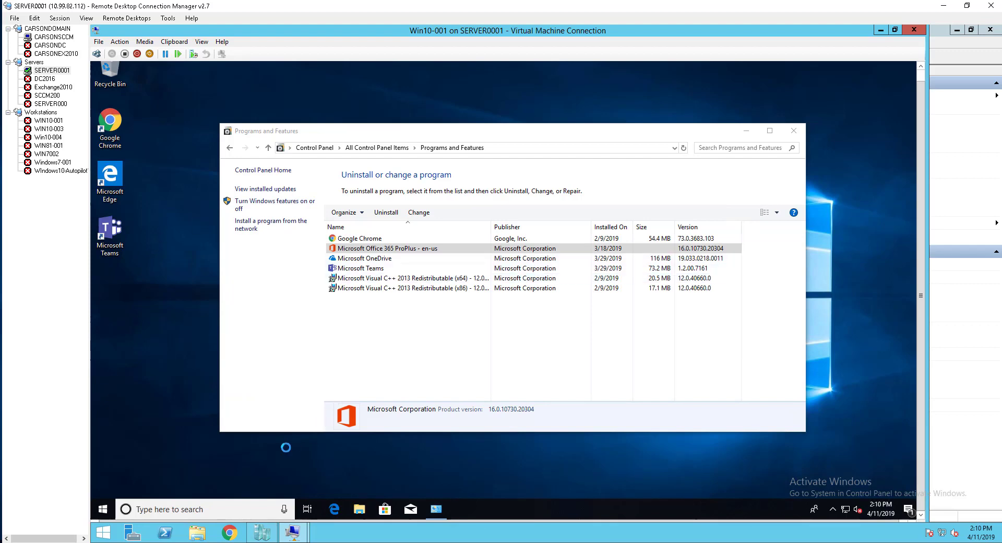
# - Browse into SCCMSource\MicrosoftProjectonline and reveal its full network path
pyautogui.doubleClick(369, 272)
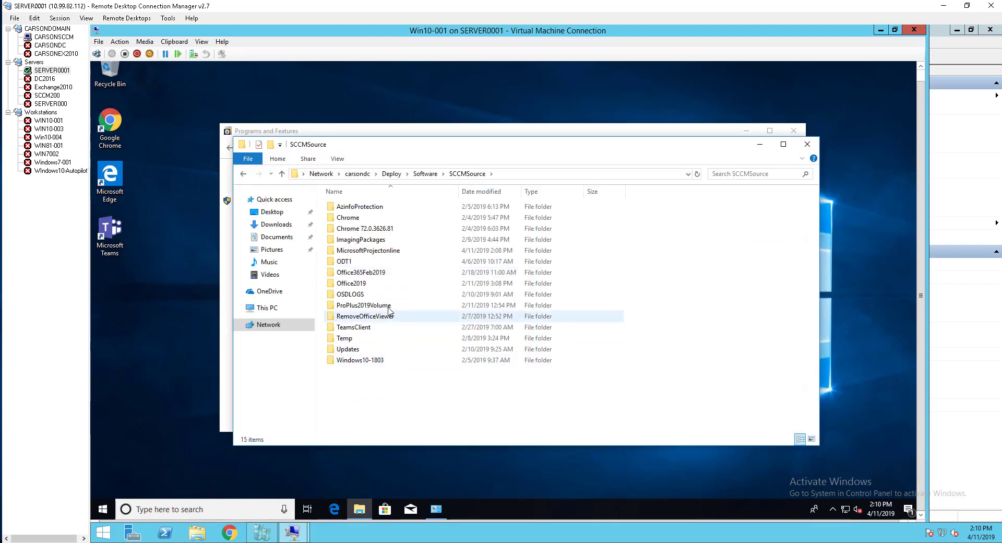
pyautogui.doubleClick(381, 251)
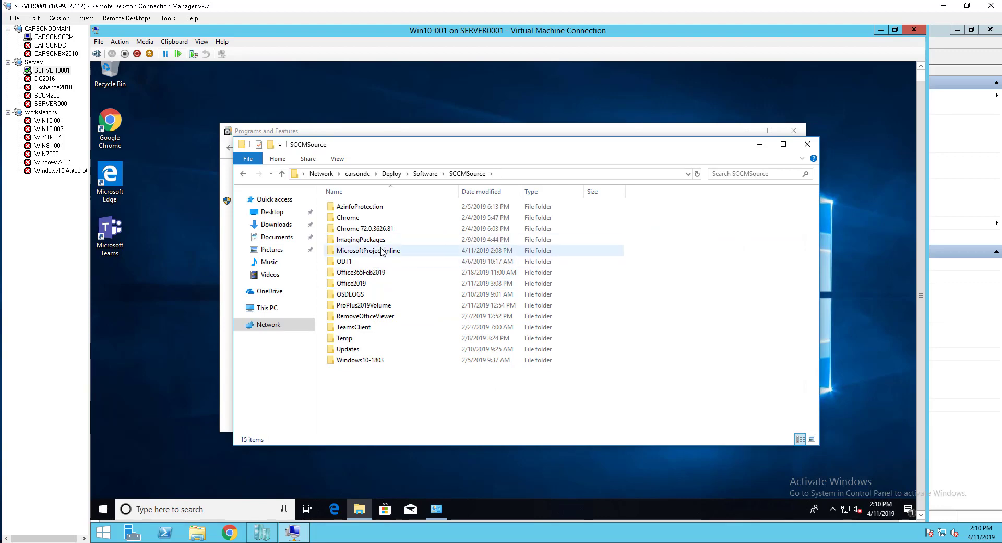
pyautogui.click(585, 177)
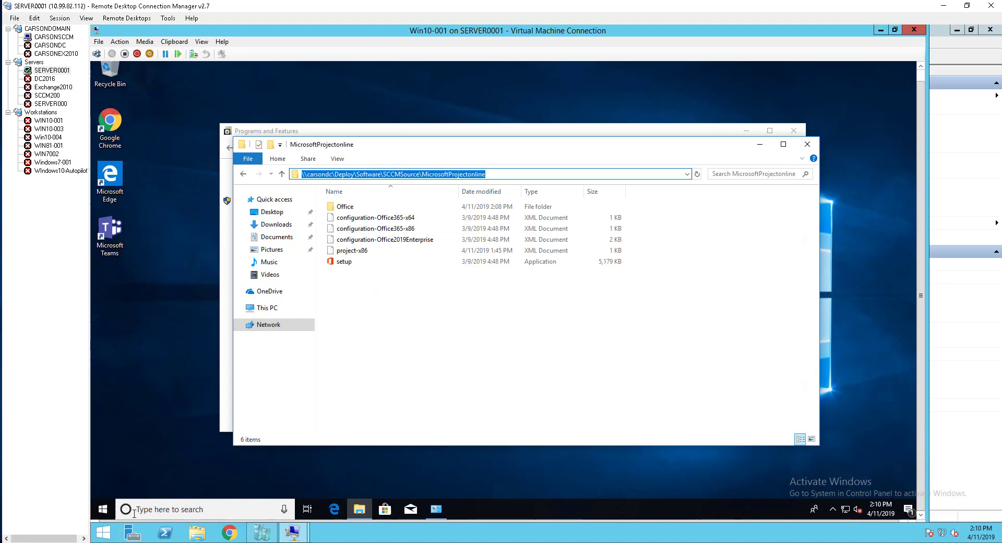
pyautogui.rightClick(102, 510)
pyautogui.click(135, 463)
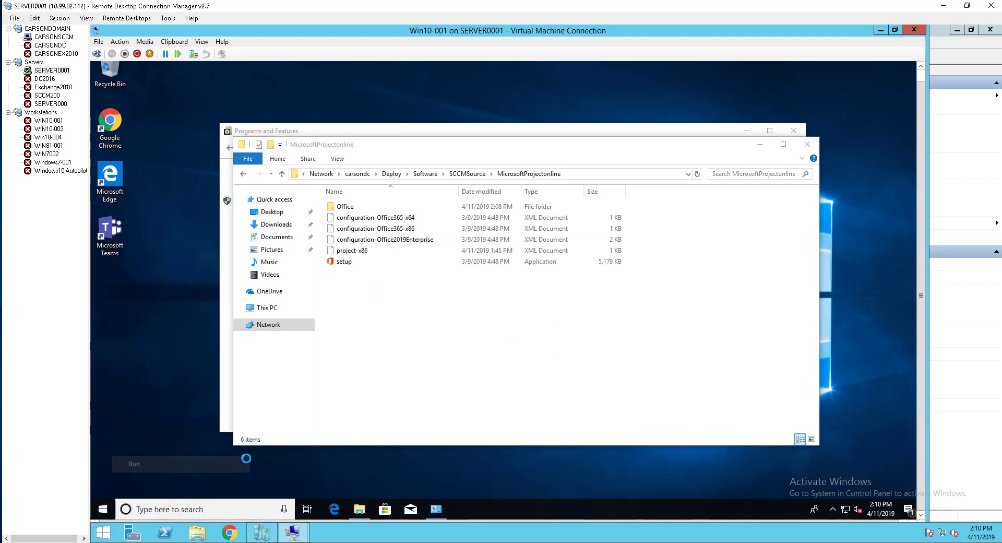
# - Run setup.exe /configure project-x86.xml from the pasted MicrosoftProjectonline share path
pyautogui.hotkey('ctrl', 'v')
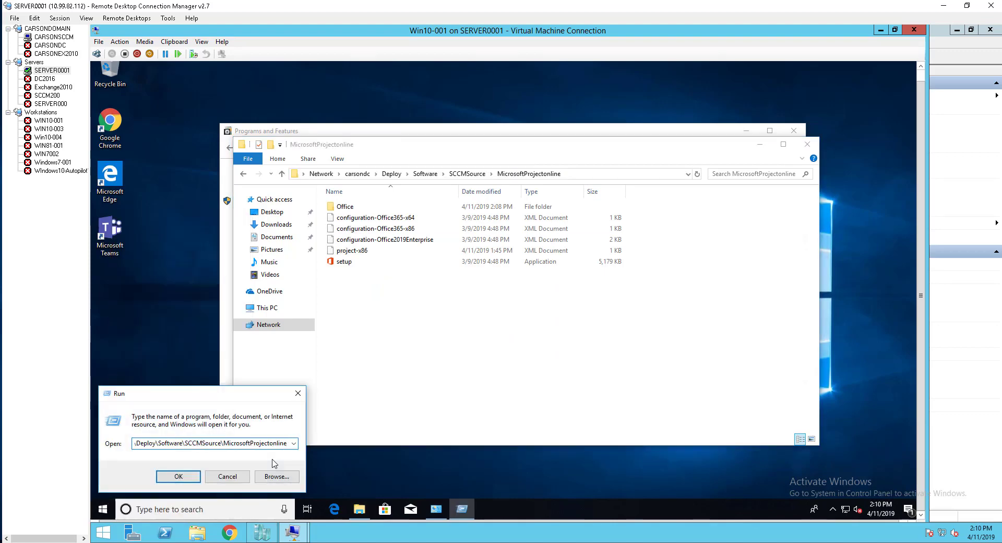
pyautogui.write('\\set')
pyautogui.write('up')
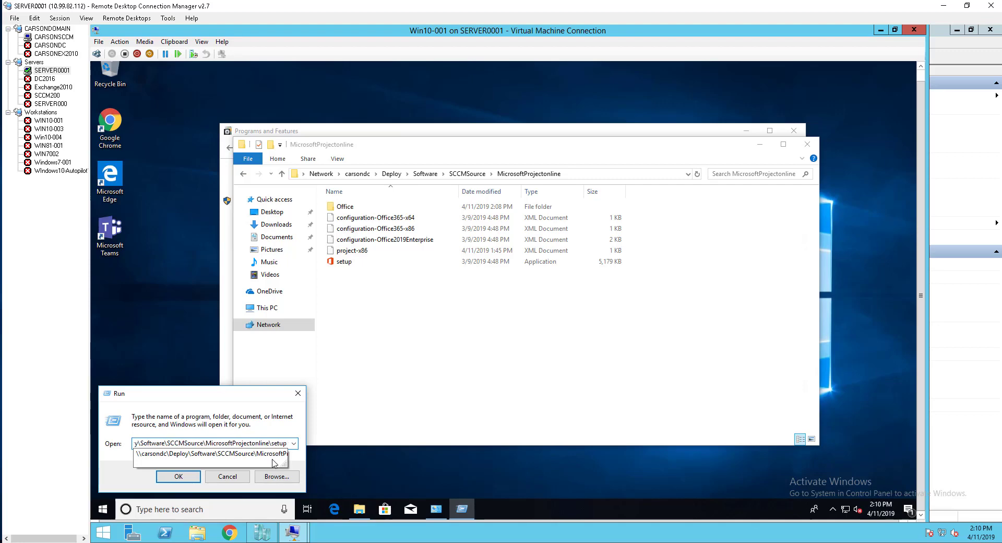
pyautogui.write('.exe')
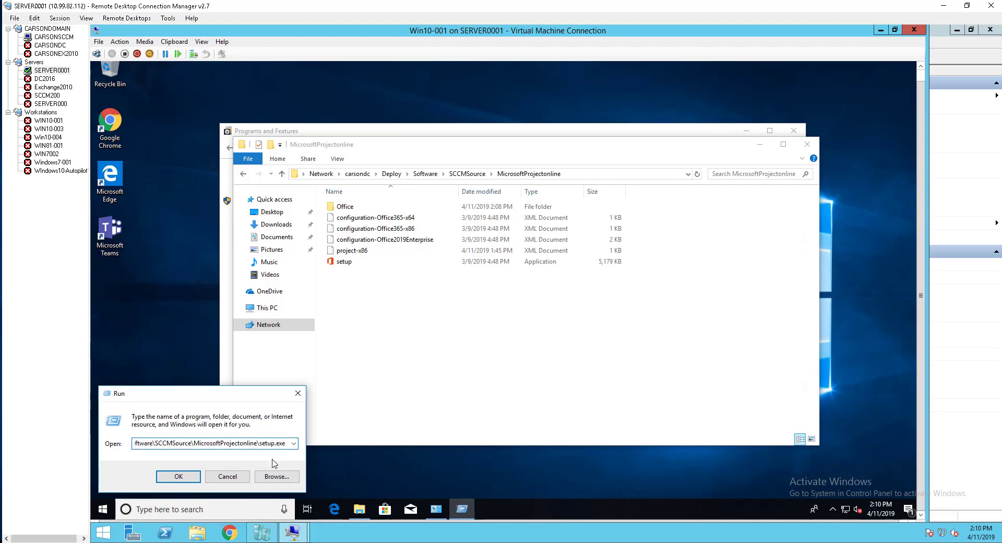
pyautogui.write(' /confi')
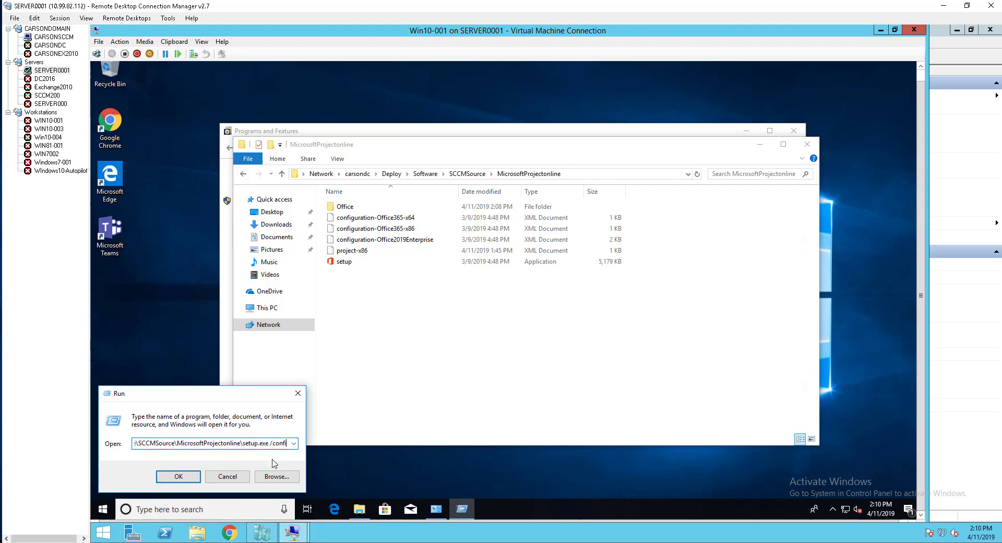
pyautogui.write('g')
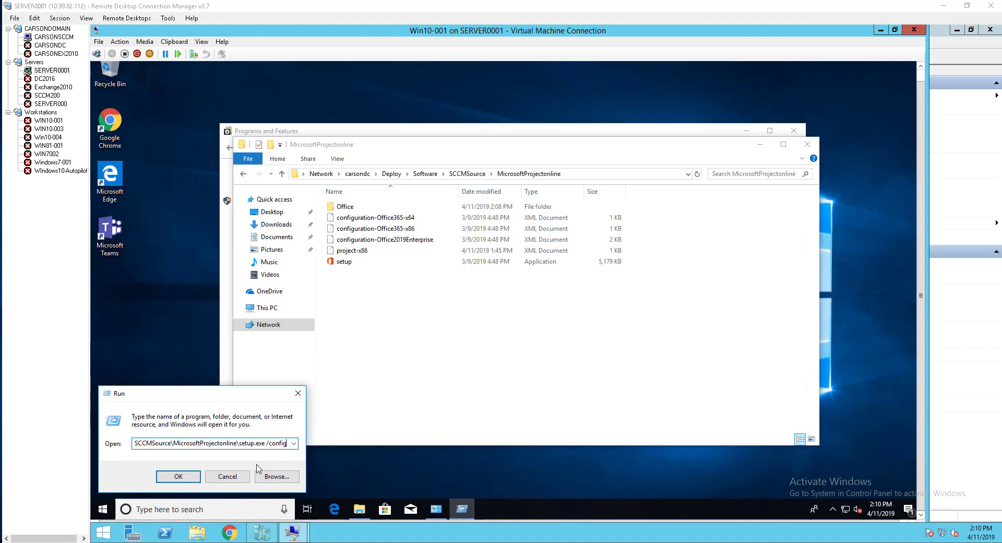
pyautogui.click(288, 443)
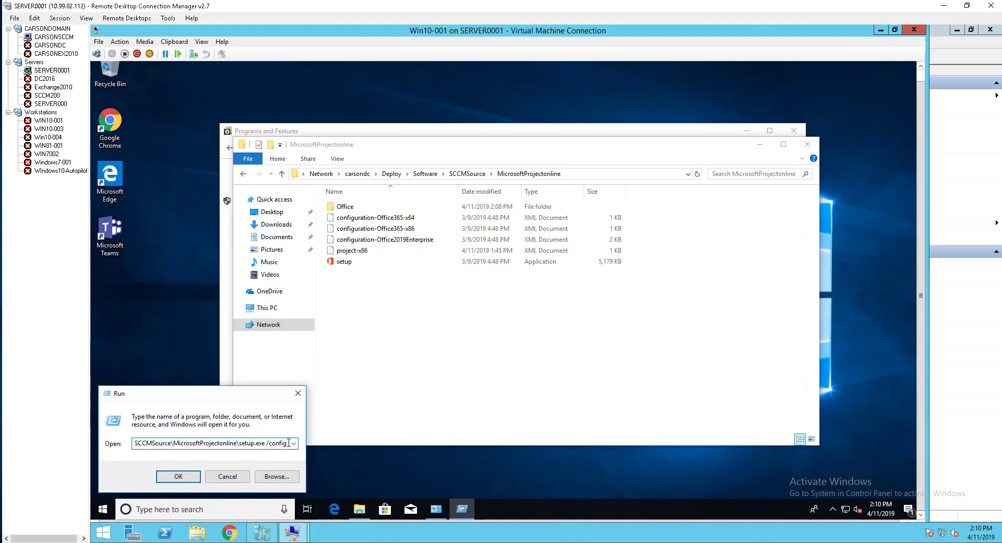
pyautogui.write('ure ')
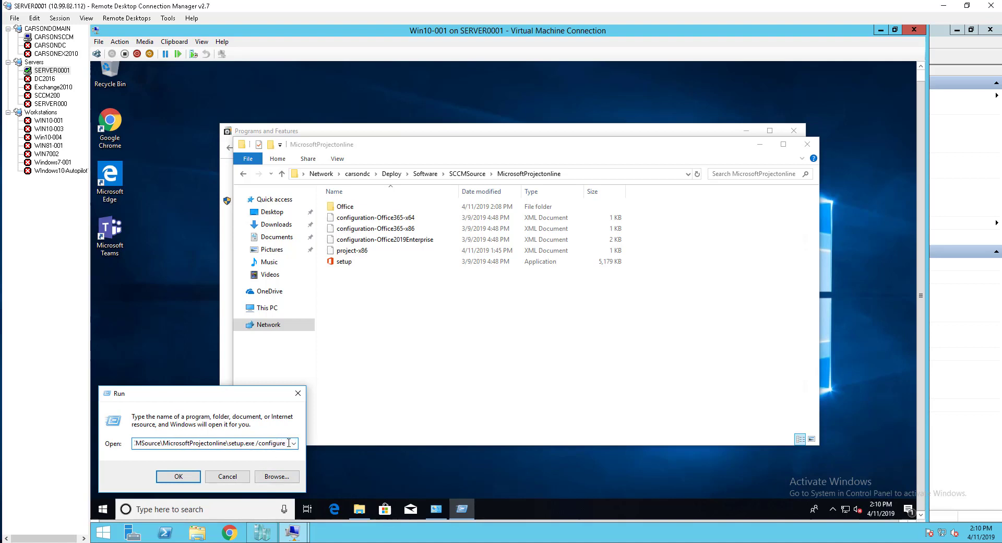
pyautogui.write('p')
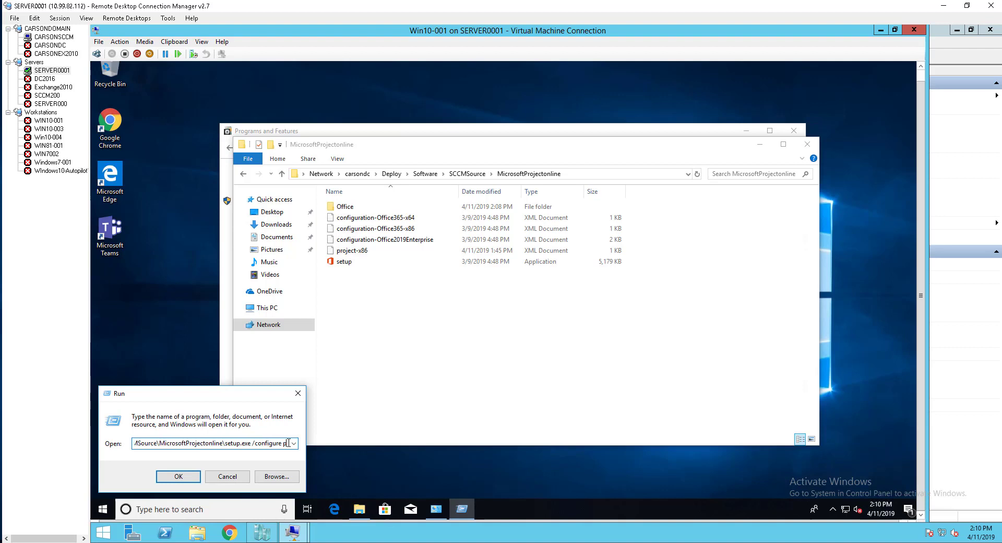
pyautogui.write('r')
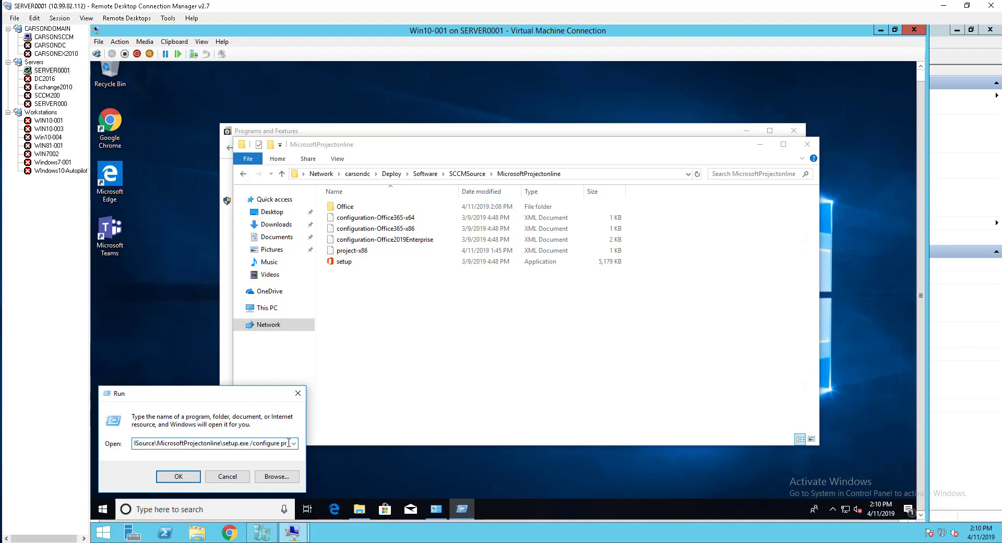
pyautogui.write('oject')
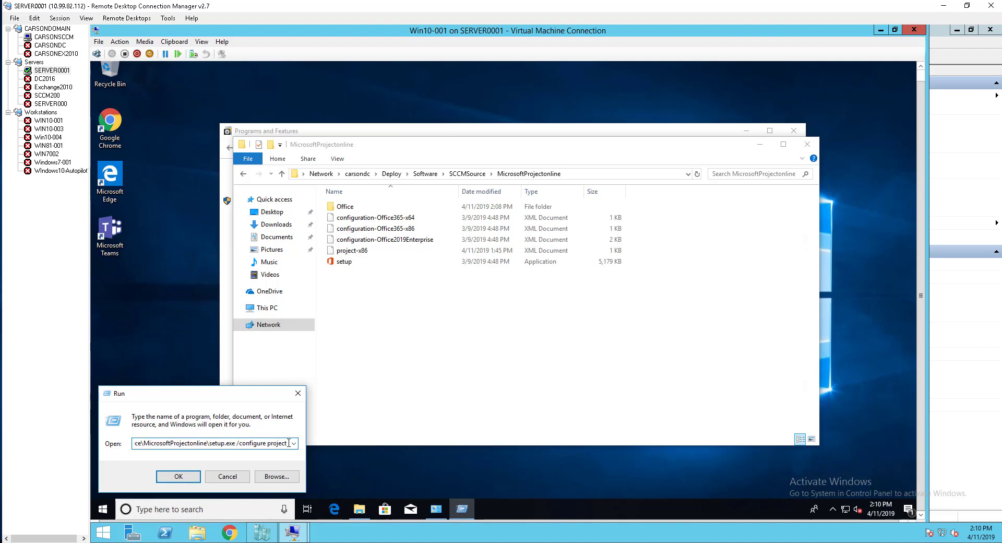
pyautogui.write('-')
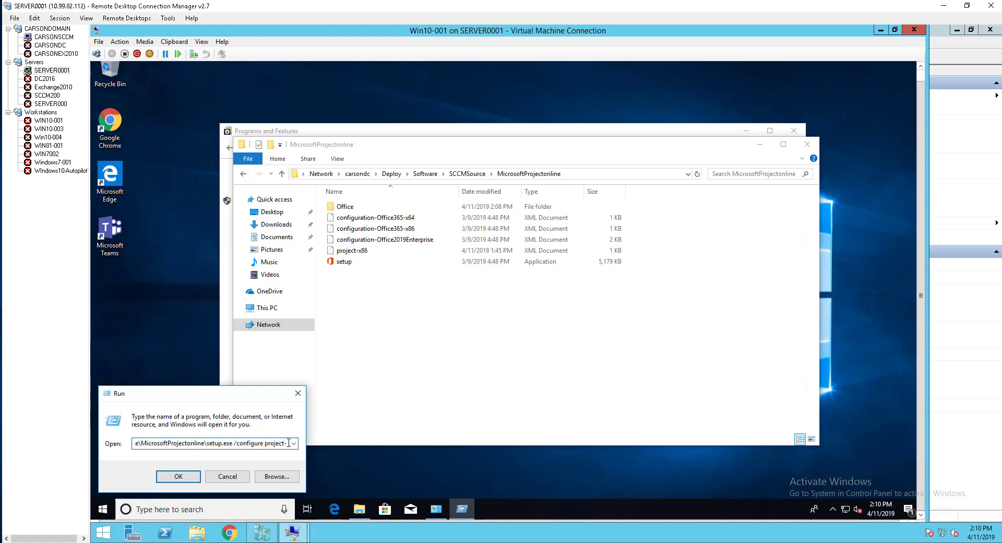
pyautogui.write('x')
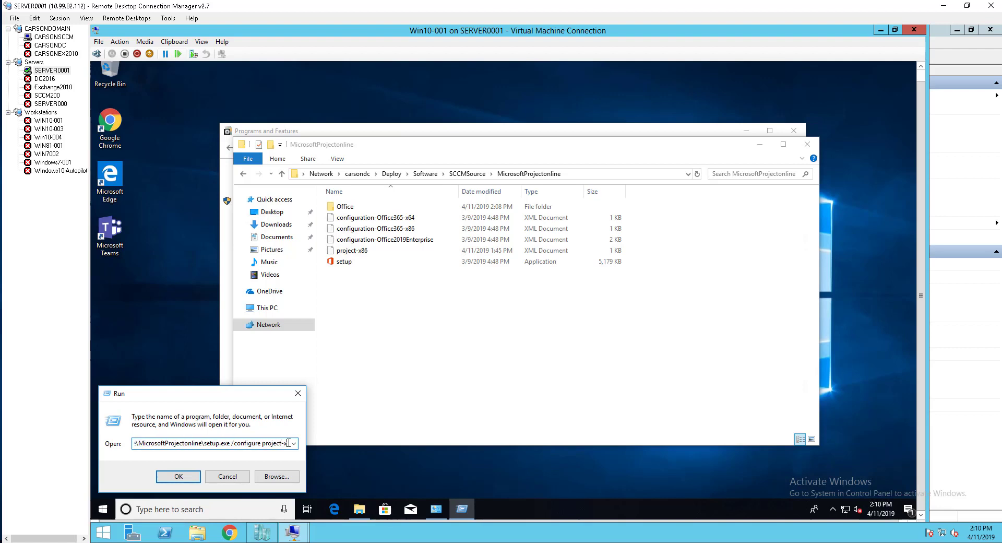
pyautogui.write('86.xm')
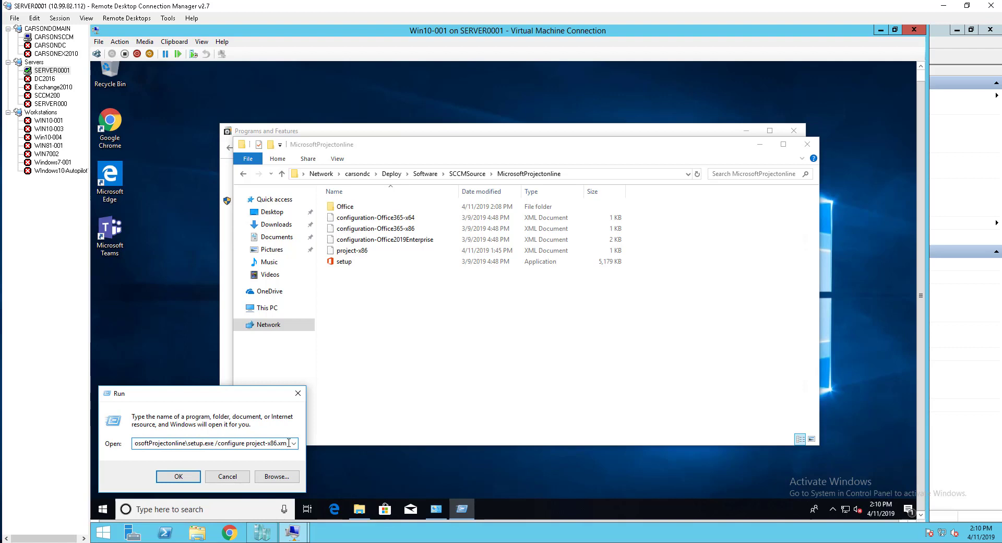
pyautogui.write('l')
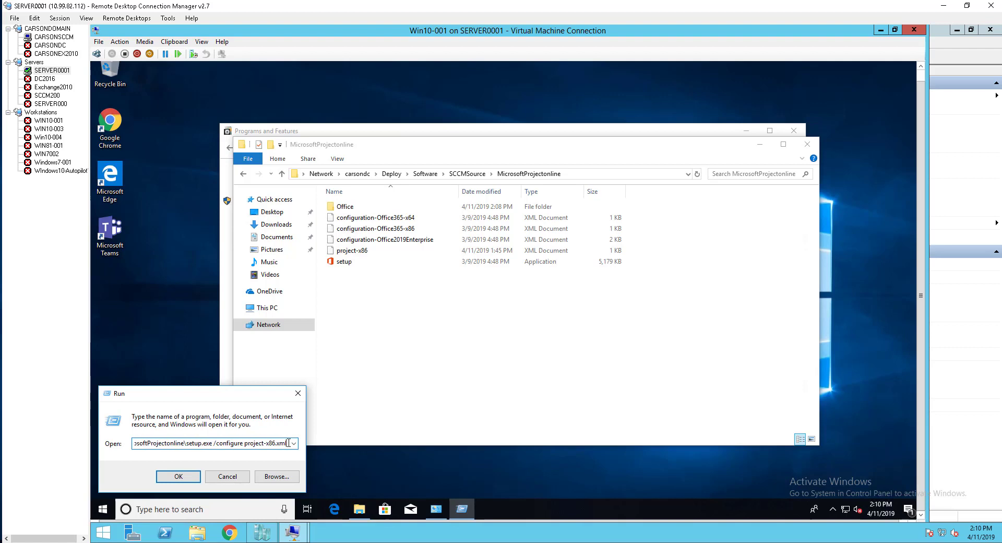
pyautogui.click(179, 477)
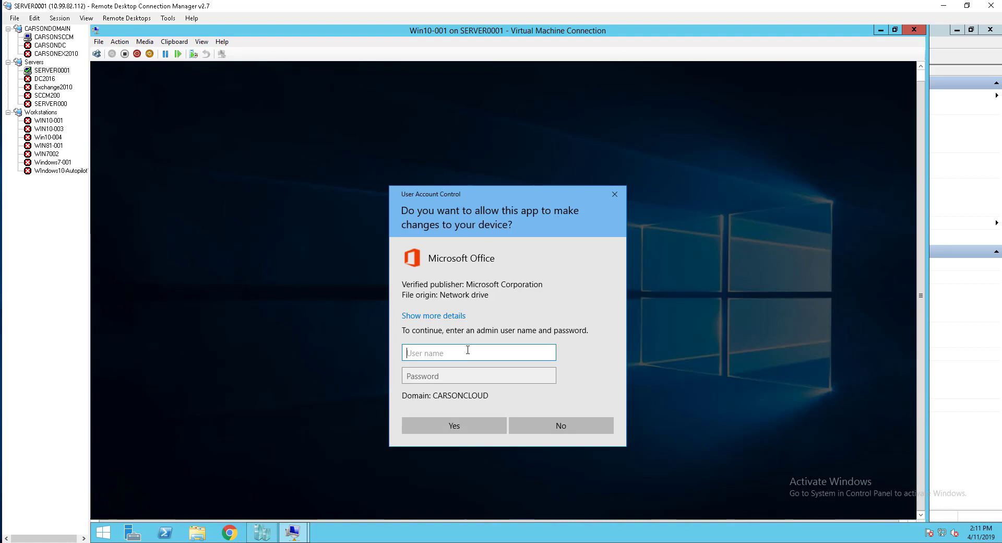
# - Approve the Office setup prompt with the 'carson' admin account and its password
pyautogui.write('carson')
pyautogui.press('Tab')
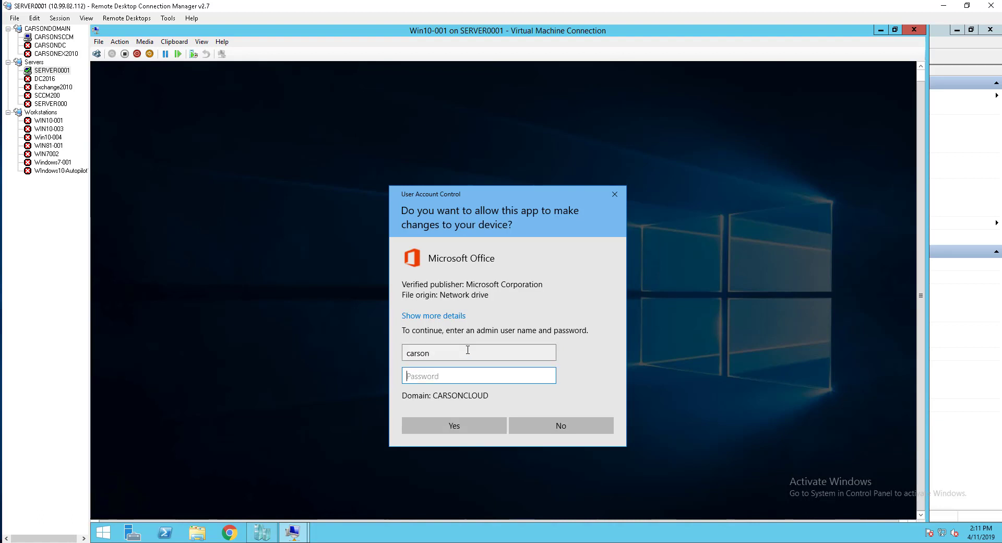
pyautogui.write('••')
pyautogui.press('Return')
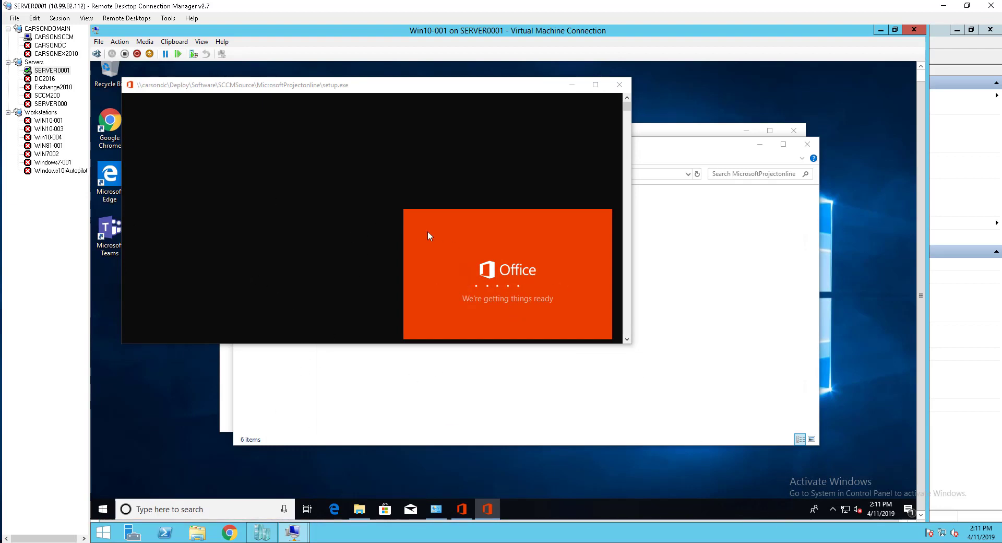
# - Switch to the SCCM server, clear the desktop and view the MicrosoftProjectonline folder's full path
pyautogui.click(48, 38)
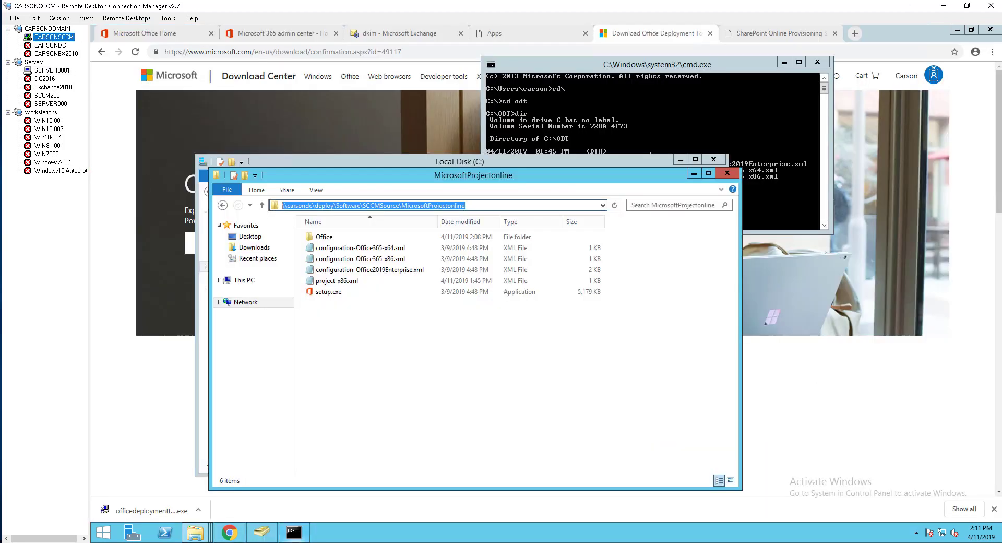
pyautogui.click(103, 532)
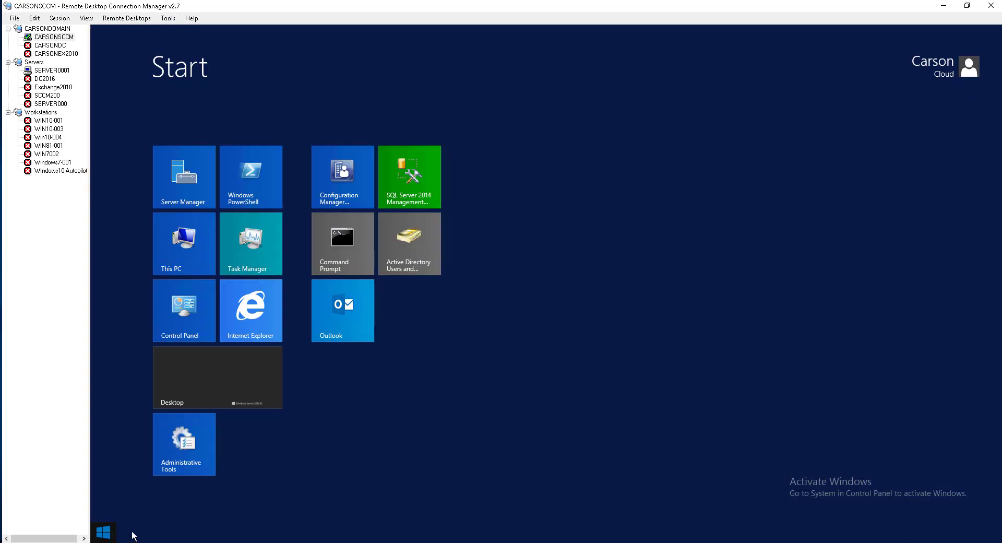
pyautogui.click(340, 190)
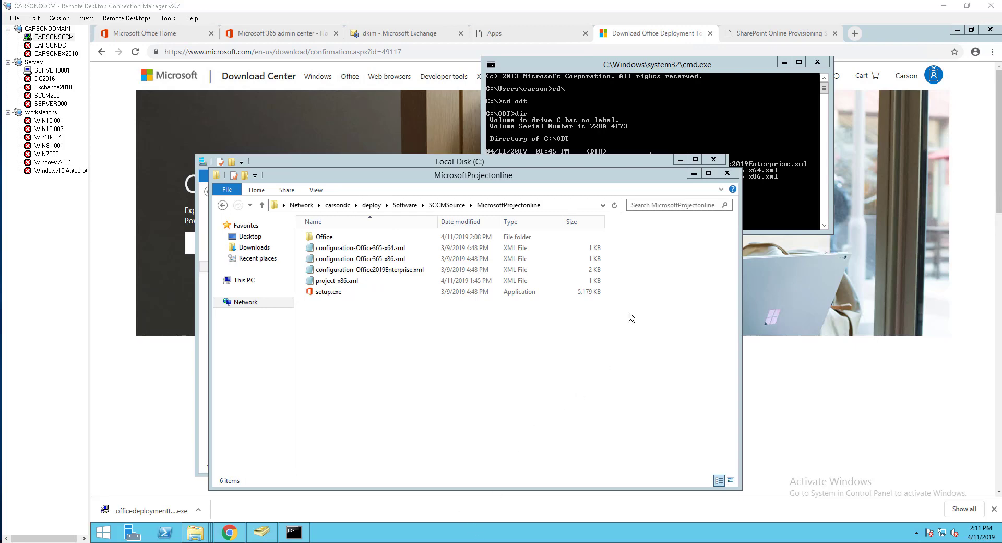
pyautogui.click(957, 31)
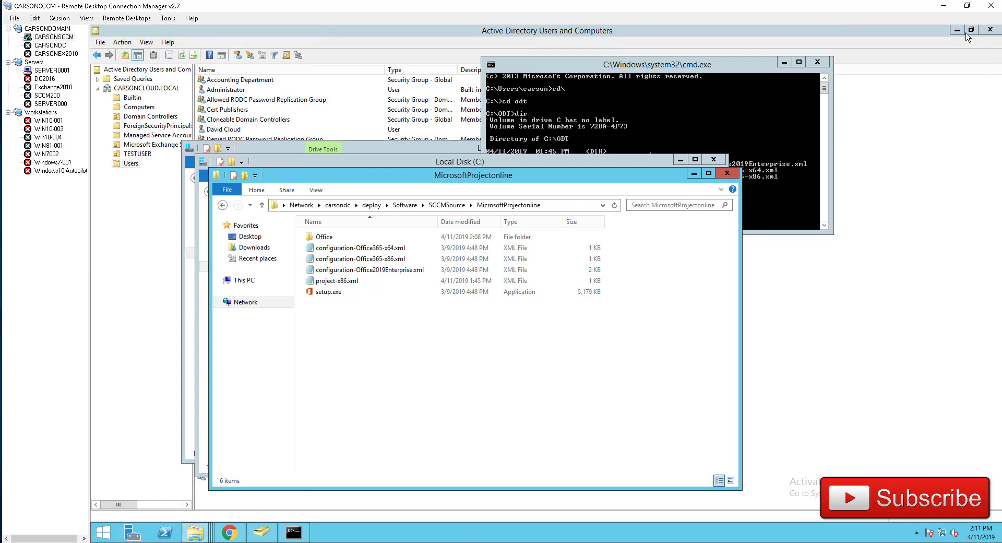
pyautogui.click(957, 31)
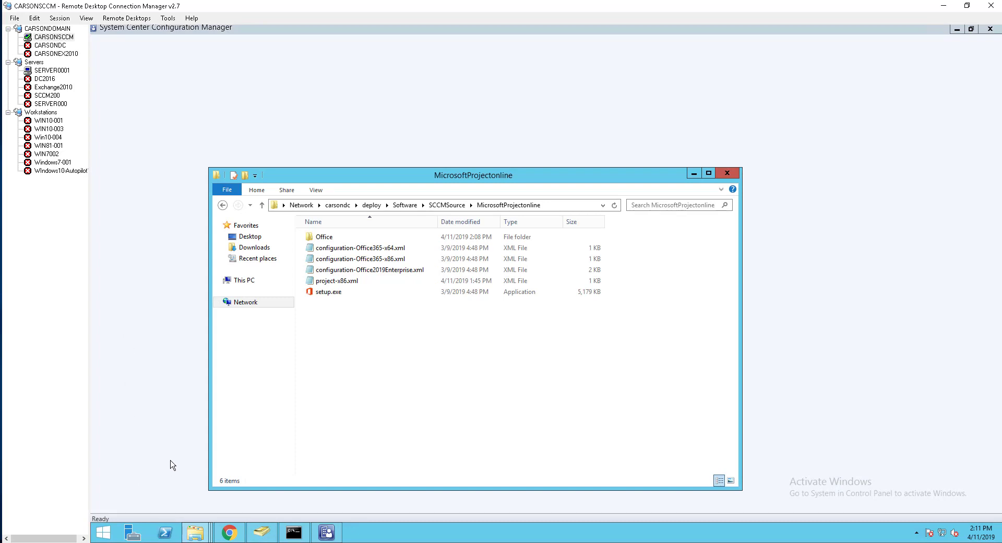
pyautogui.moveTo(195, 533)
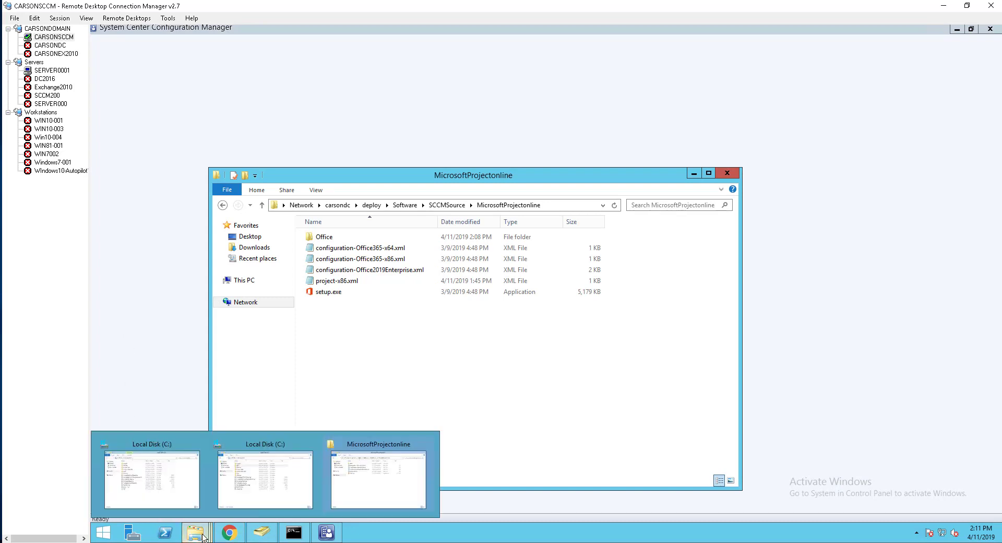
pyautogui.click(345, 490)
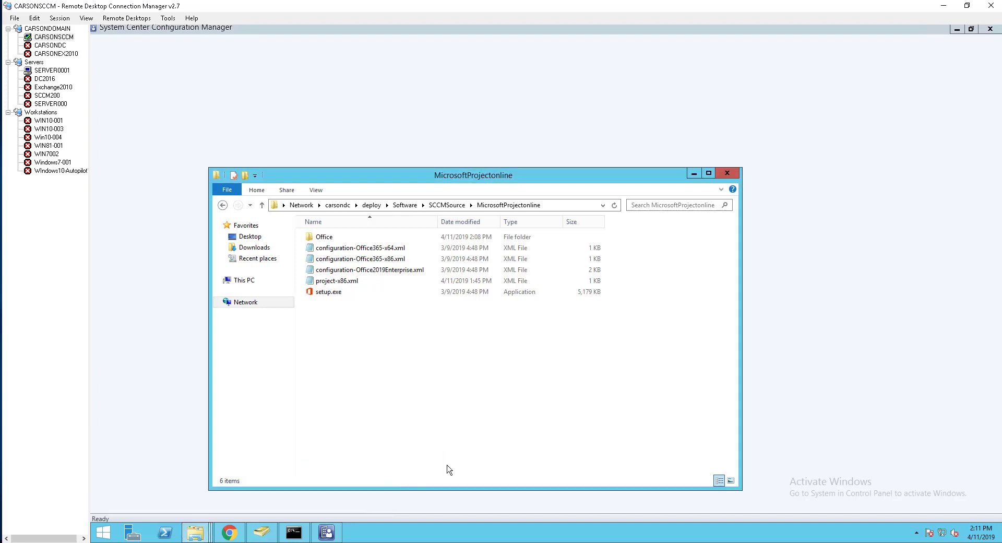
pyautogui.click(561, 205)
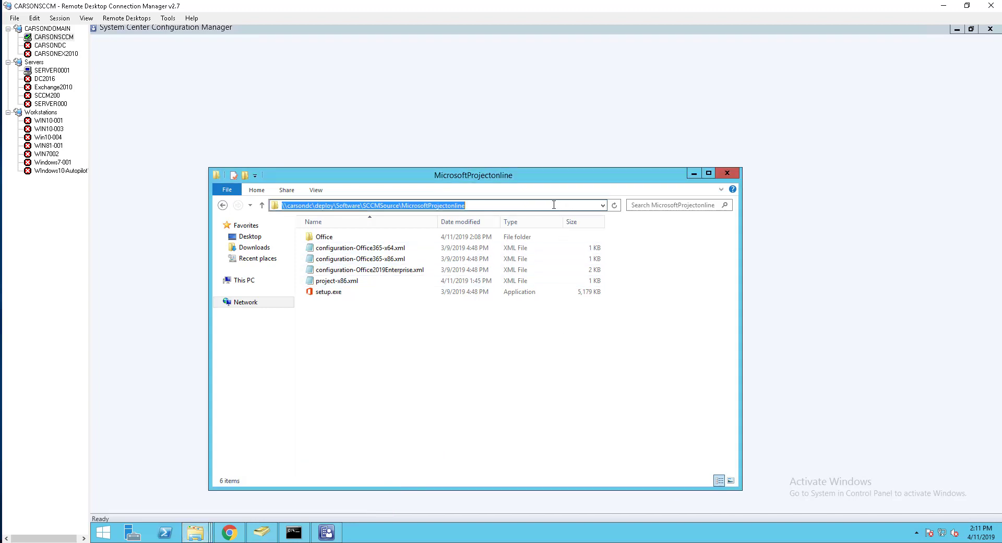
pyautogui.click(431, 36)
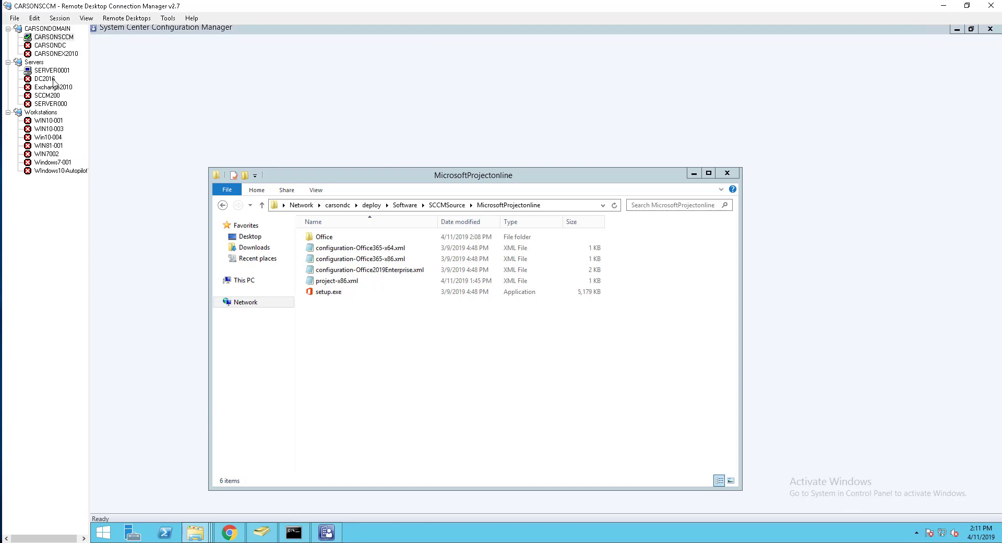
# - In the Configuration Manager console, open Software Library > Application Management > Packages
pyautogui.click(169, 350)
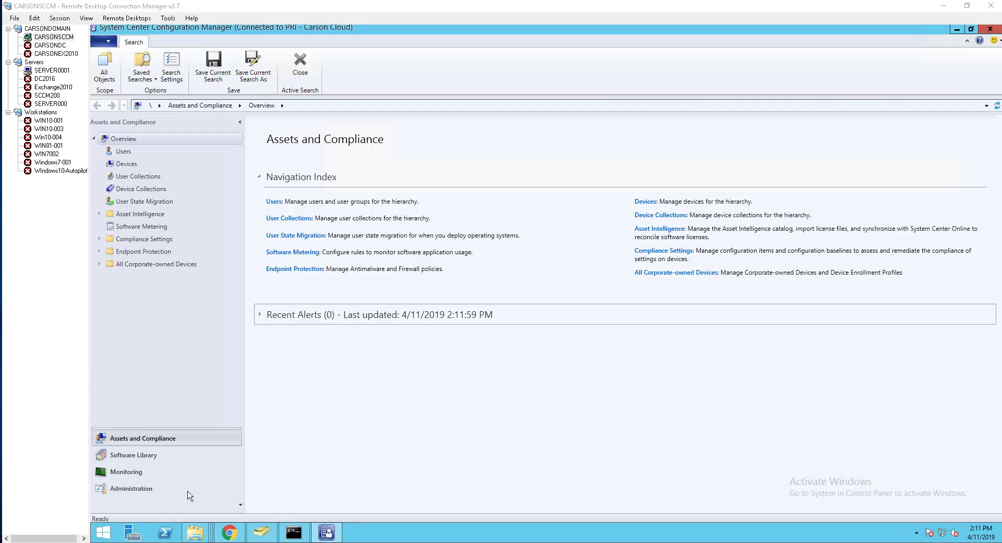
pyautogui.click(133, 456)
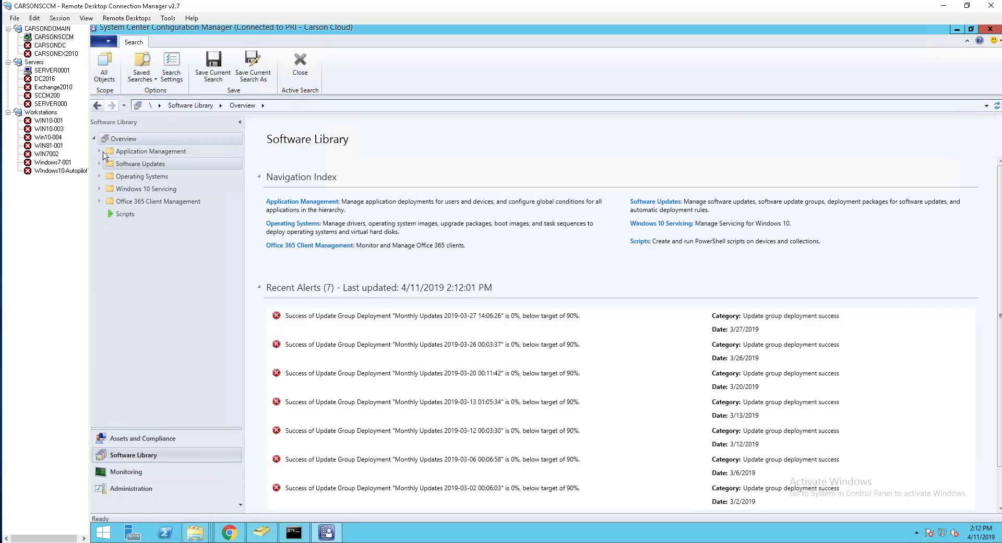
pyautogui.click(100, 151)
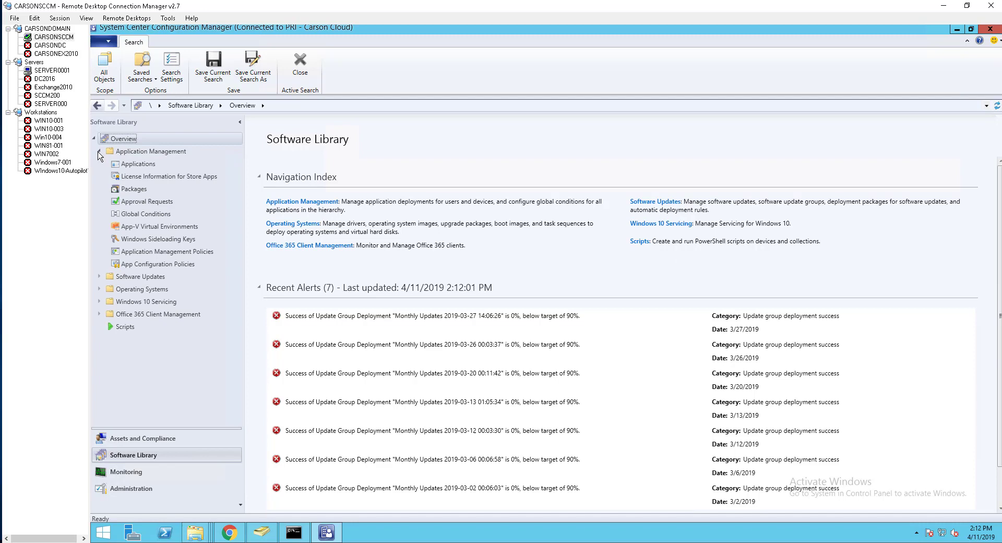
pyautogui.click(123, 191)
pyautogui.rightClick(140, 190)
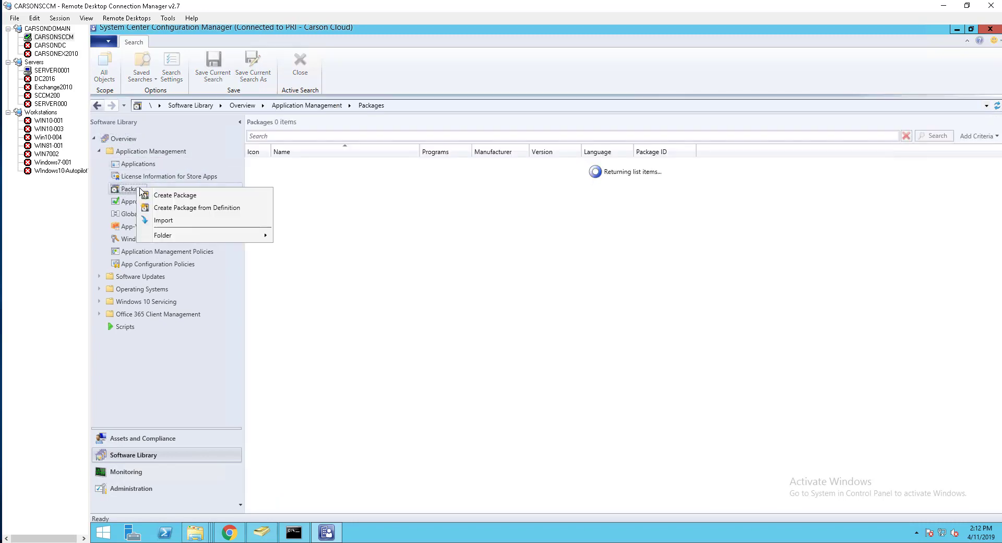
# - Create the 'Microsoft Project online' package with its source folder set to the pasted MicrosoftProjectonline share
pyautogui.click(173, 196)
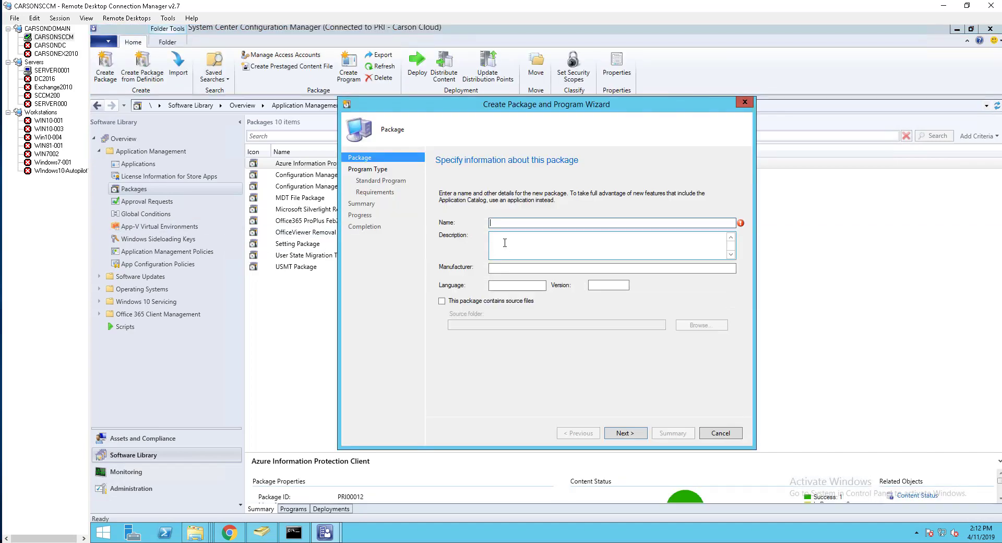
pyautogui.write('Microsoft Project online')
pyautogui.click(488, 300)
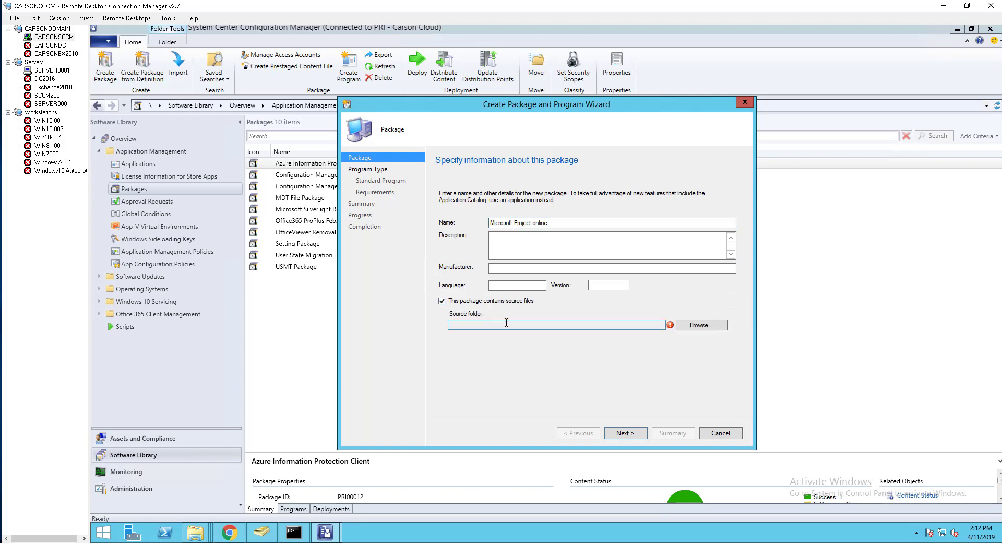
pyautogui.click(702, 325)
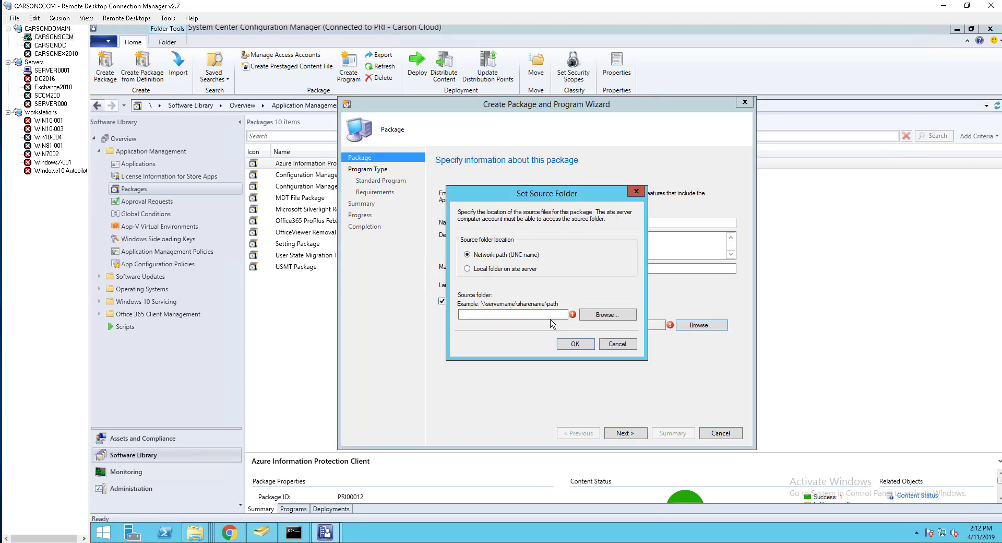
pyautogui.click(547, 315)
pyautogui.hotkey('ctrl', 'v')
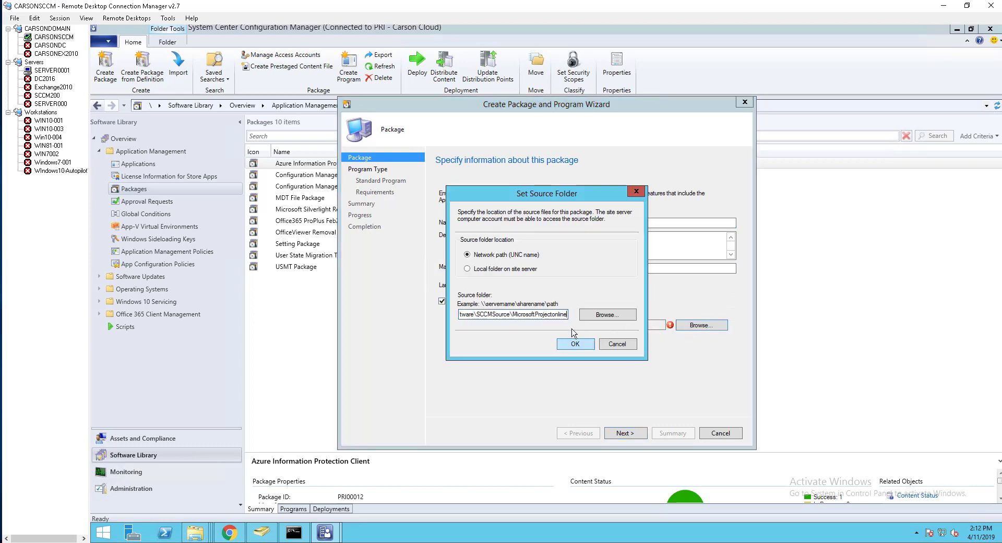
pyautogui.click(574, 344)
pyautogui.click(630, 436)
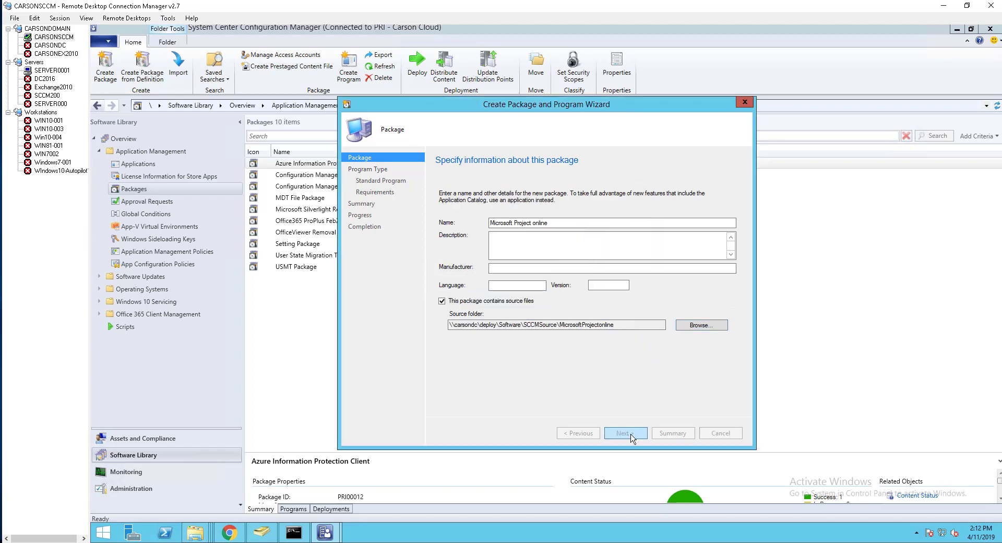
pyautogui.click(625, 434)
pyautogui.write('install project')
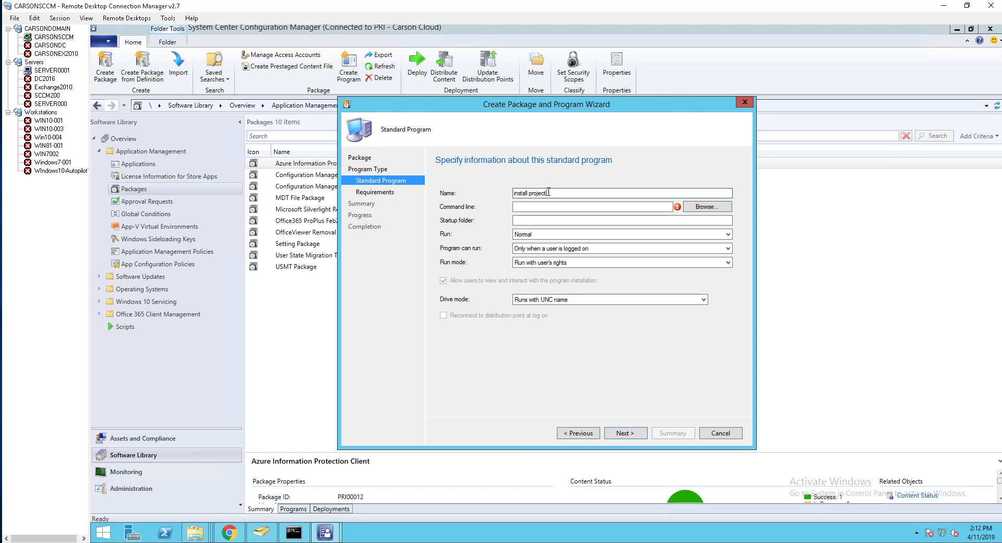
# - Set the program command line to setup.exe /configure project-x86.xml
pyautogui.press('Tab')
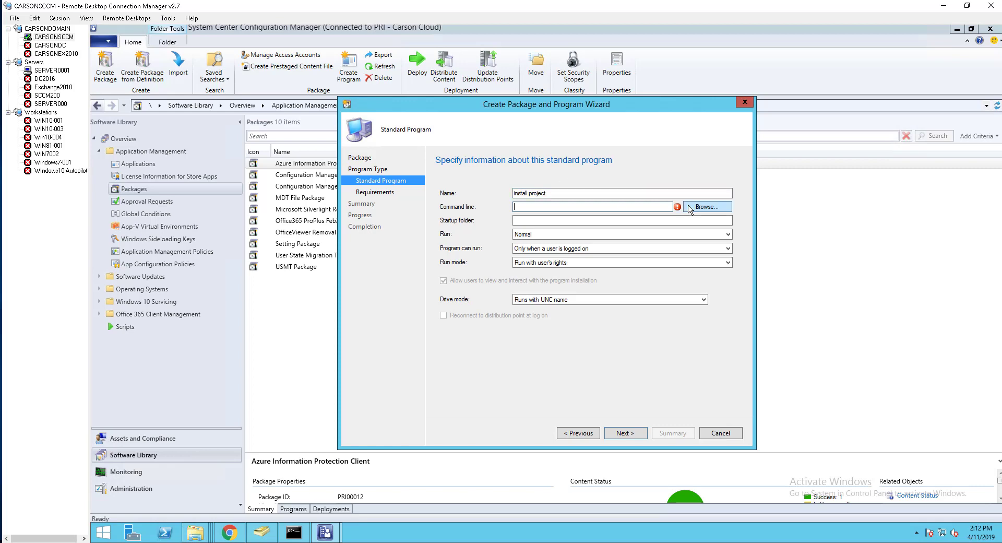
pyautogui.click(690, 208)
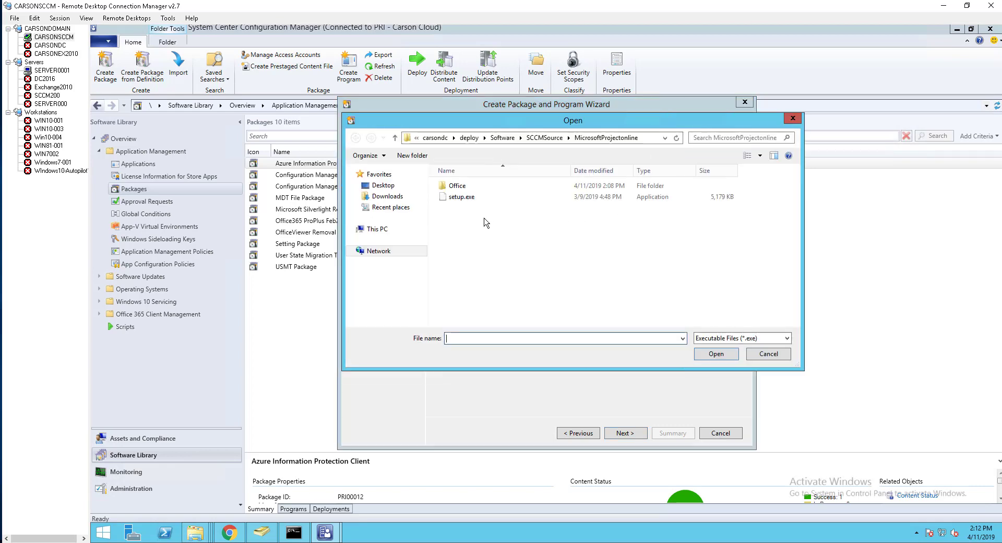
pyautogui.doubleClick(462, 197)
pyautogui.click(589, 209)
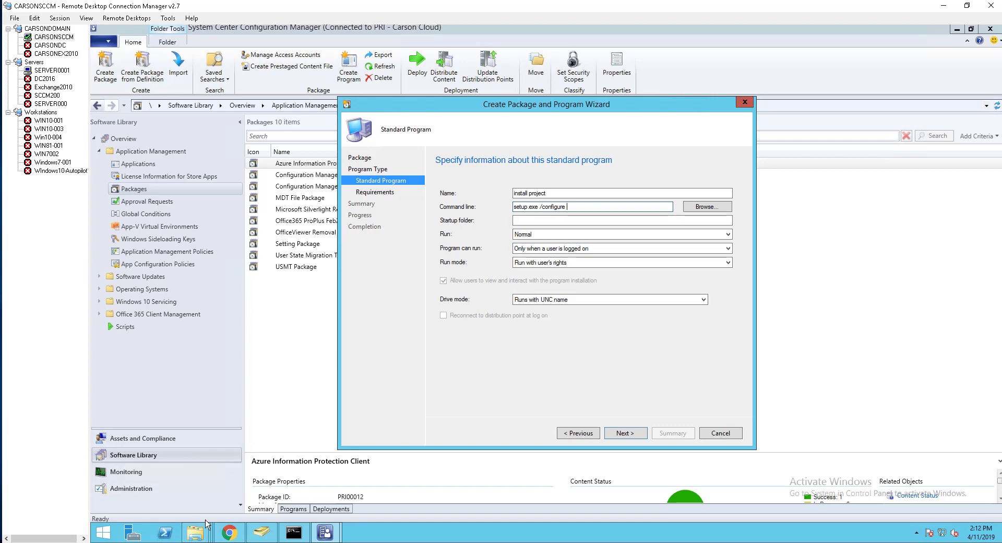
pyautogui.click(195, 532)
pyautogui.click(383, 490)
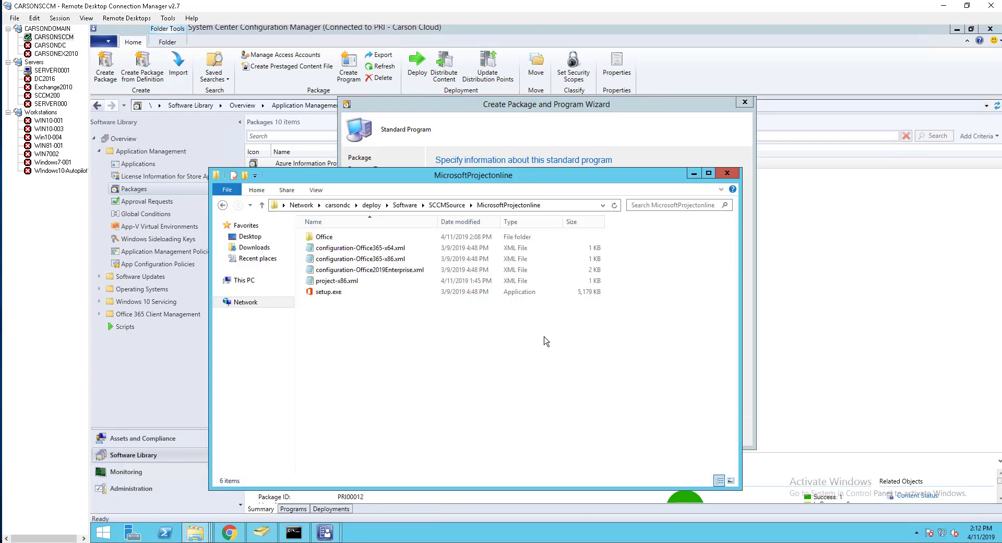
pyautogui.rightClick(363, 284)
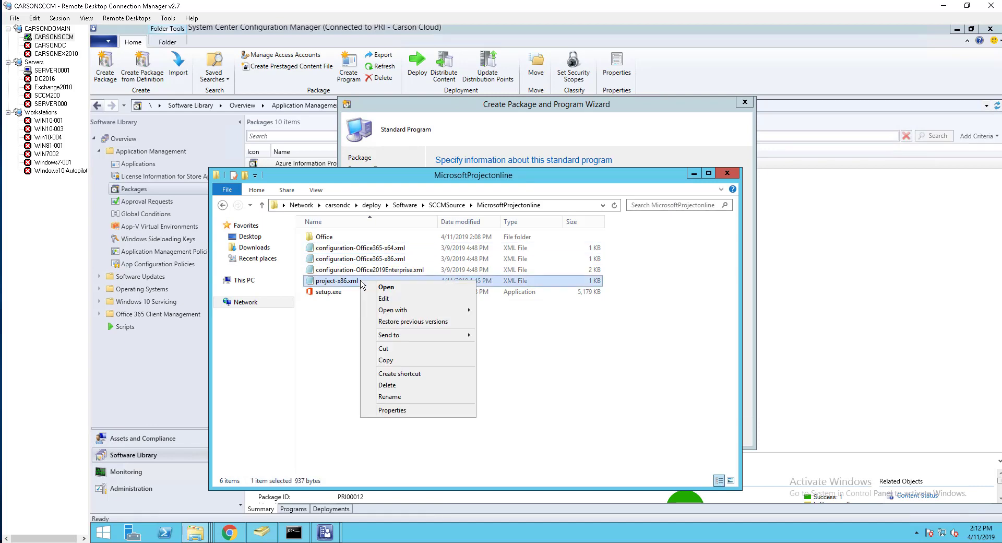
pyautogui.click(397, 403)
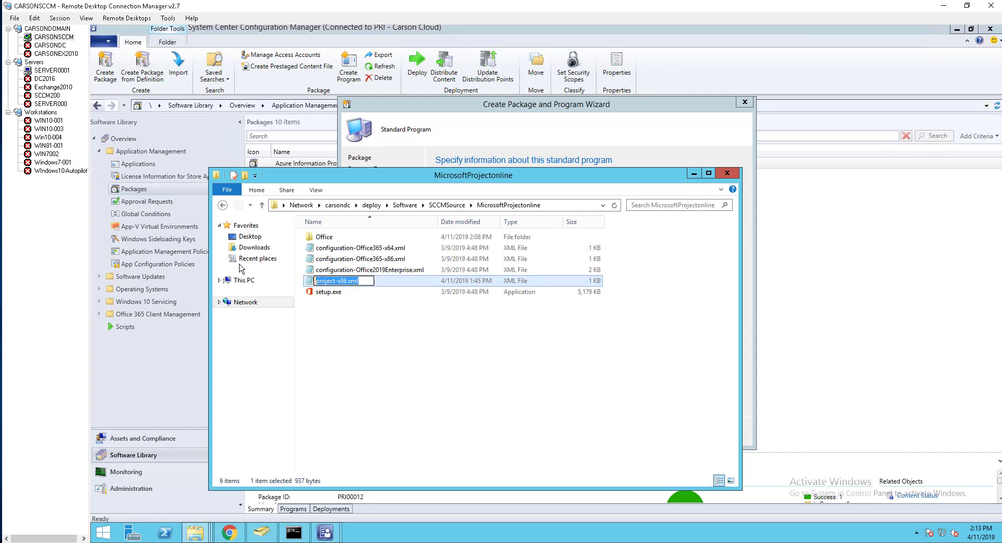
pyautogui.click(529, 131)
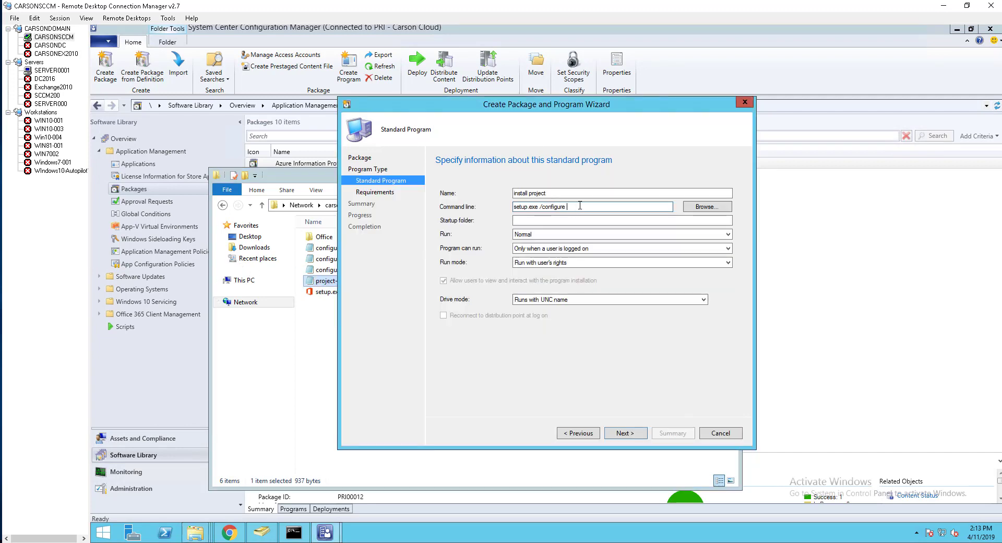
pyautogui.write('project-x86.xml')
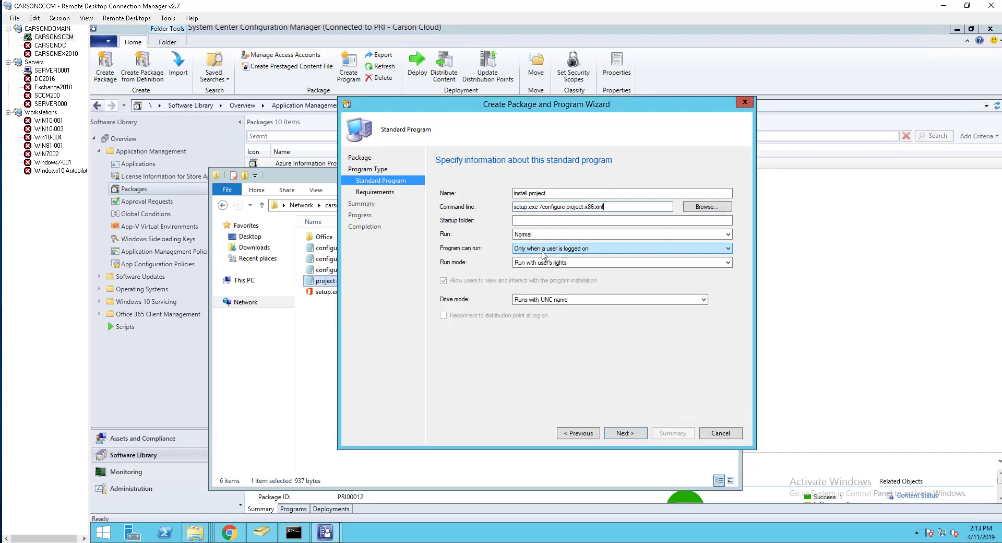
# - Let the program run whether or not a user is logged on and finish the wizard
pyautogui.click(543, 250)
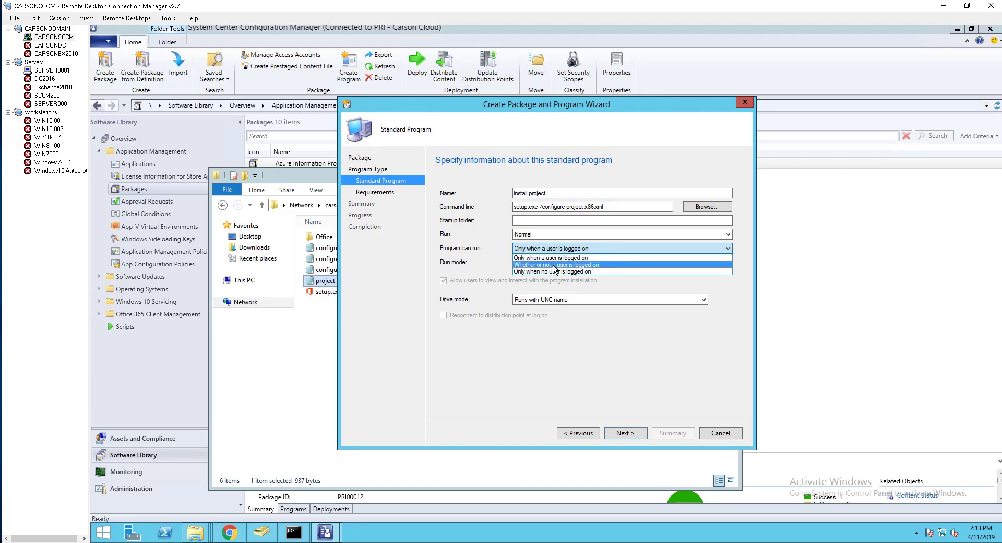
pyautogui.click(554, 265)
pyautogui.click(625, 434)
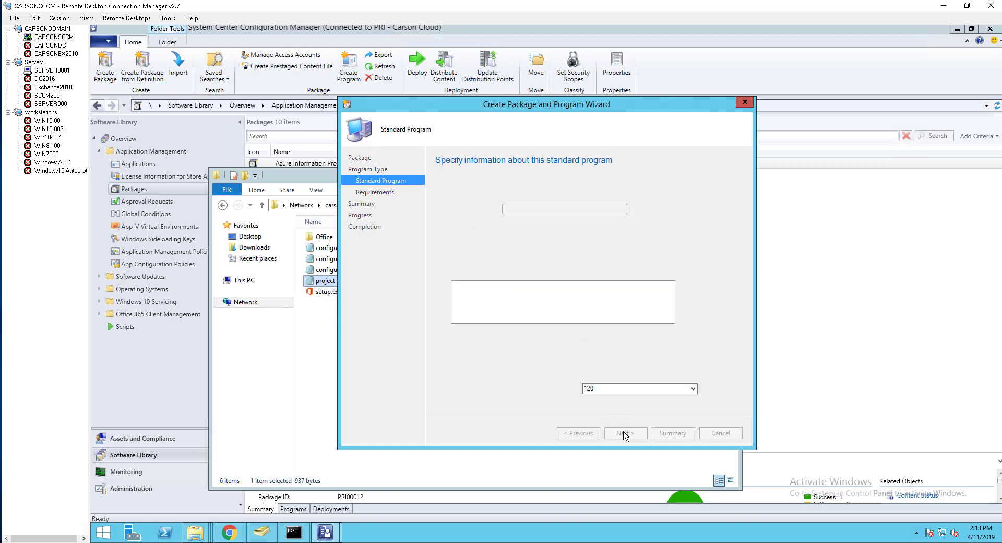
pyautogui.click(625, 434)
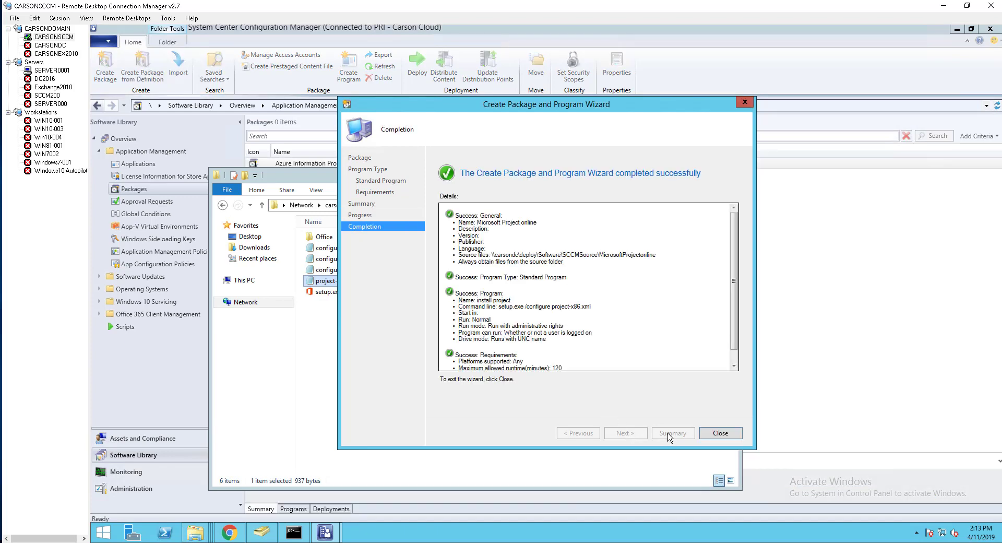
# - Close the wizard, refresh Packages and start Distribute Content for Microsoft Project online
pyautogui.click(716, 434)
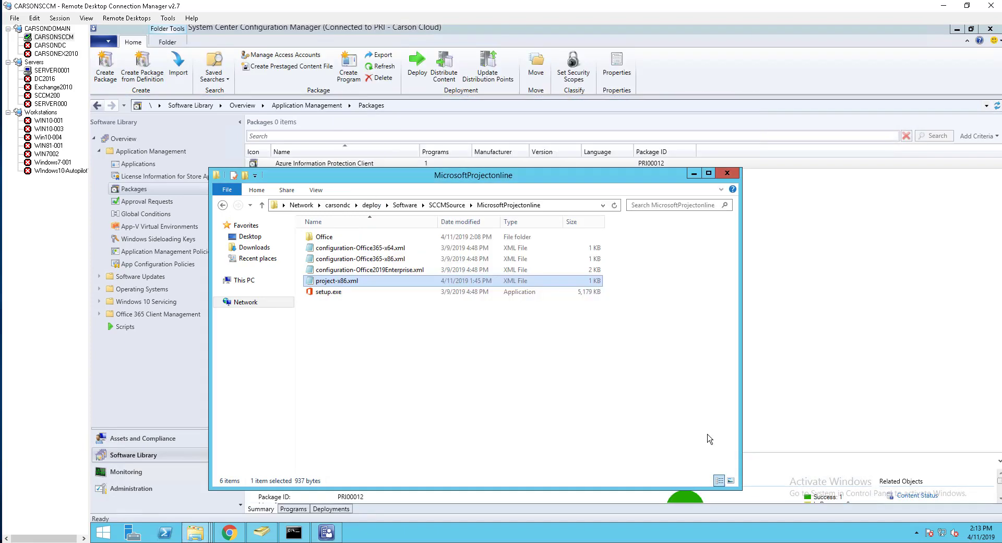
pyautogui.click(158, 191)
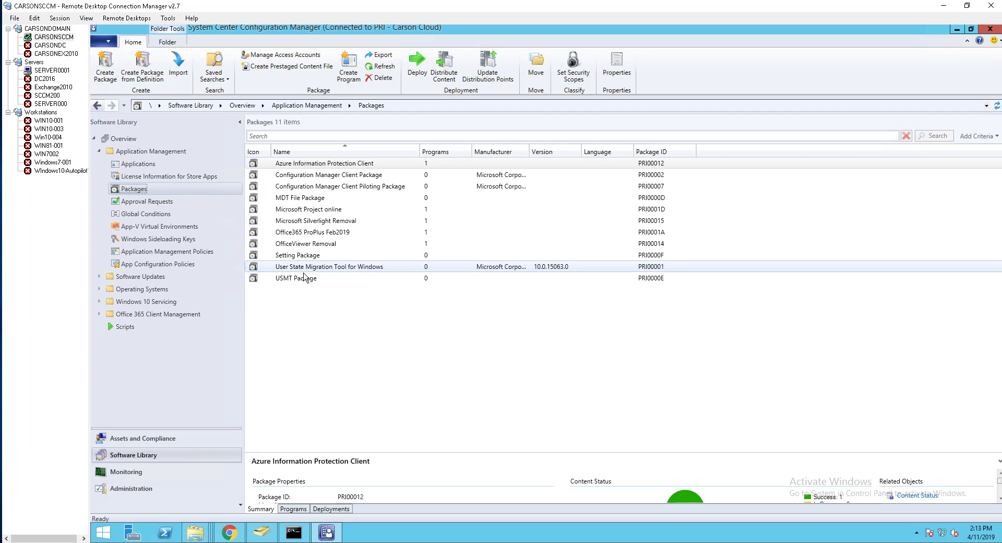
pyautogui.rightClick(316, 211)
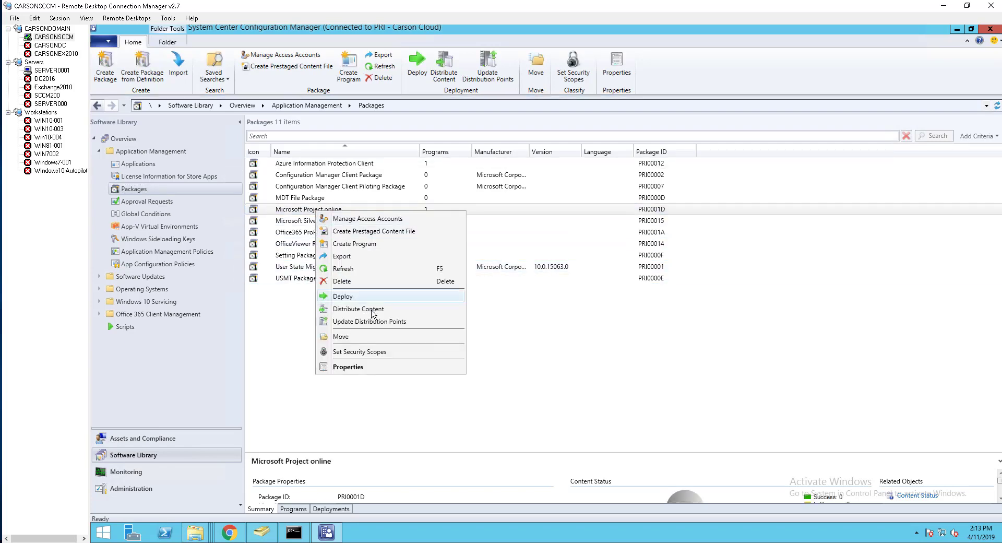
pyautogui.click(373, 311)
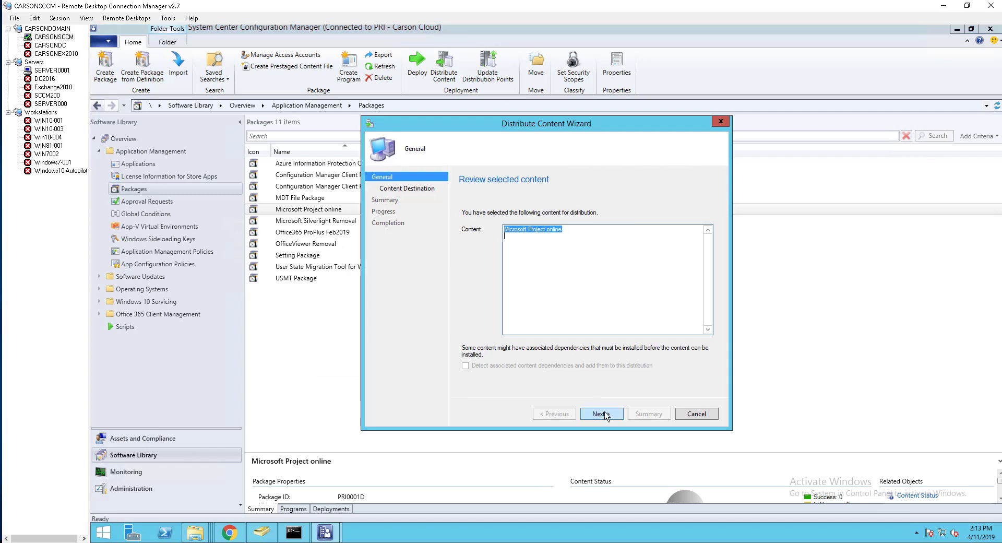
# - Add the CARSONSCCM.CARSONCLOUD.LOCAL distribution point and complete the distribution
pyautogui.click(606, 414)
pyautogui.click(689, 255)
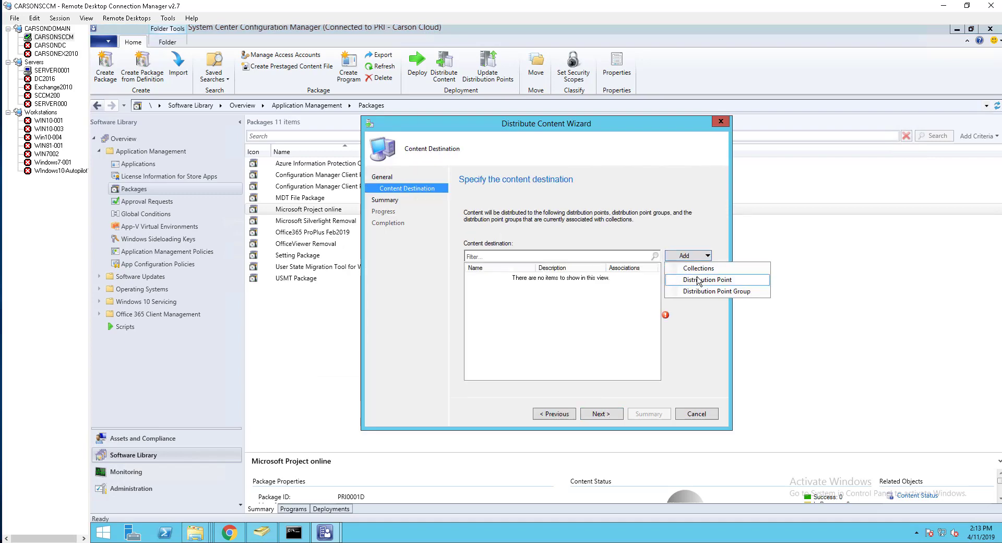
pyautogui.click(700, 279)
pyautogui.click(415, 231)
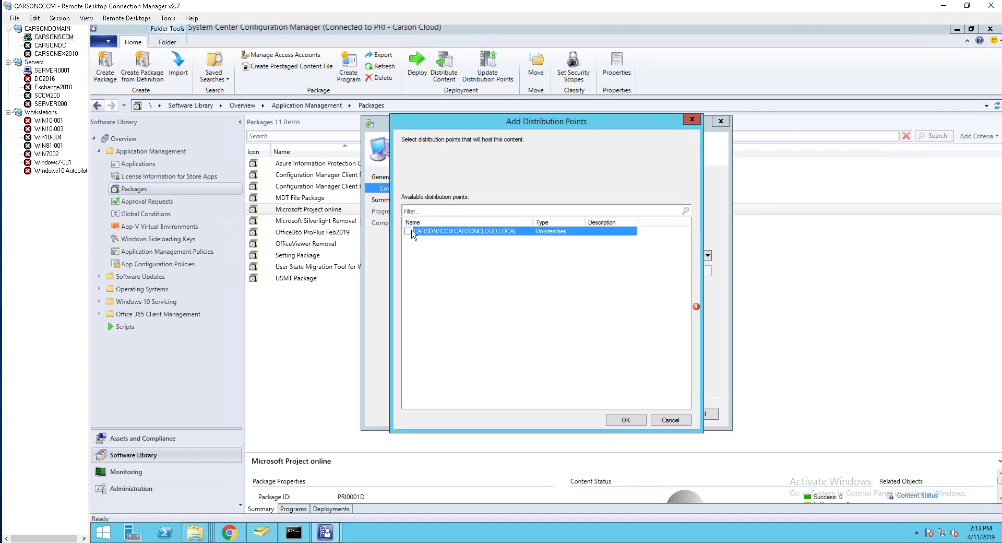
pyautogui.click(407, 231)
pyautogui.click(611, 420)
pyautogui.click(607, 417)
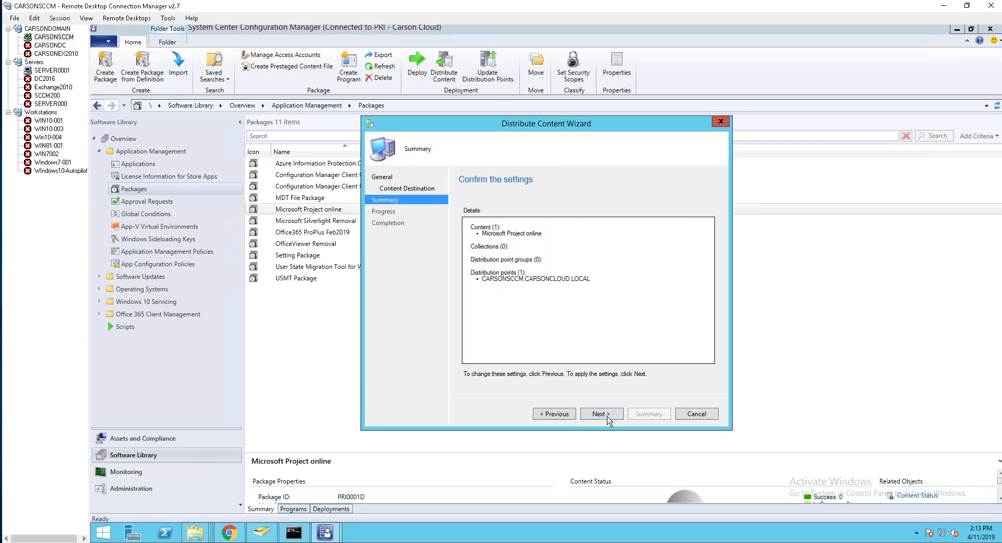
pyautogui.click(607, 417)
pyautogui.click(694, 415)
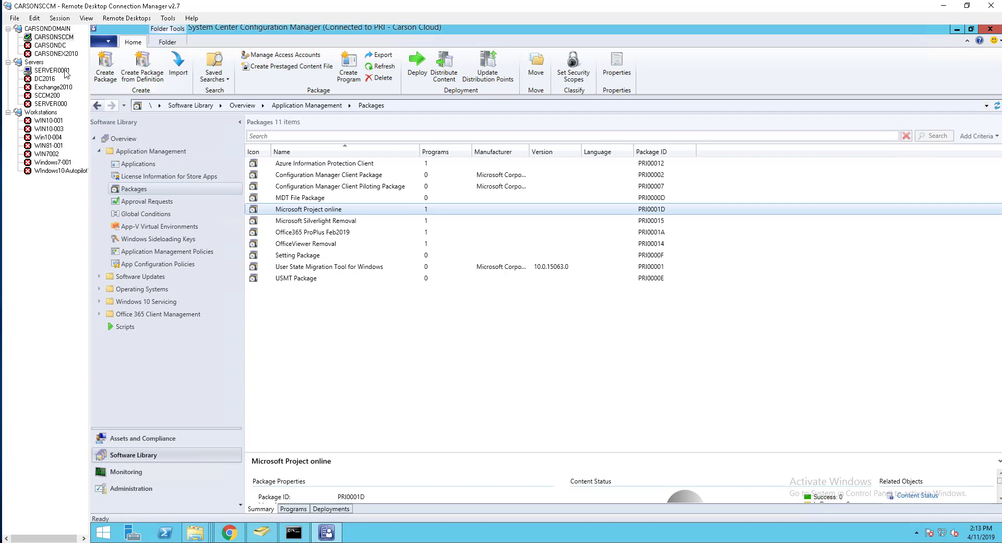
# - On SERVER0001, dismiss the Office 'You're all set' dialog and return to Programs and Features
pyautogui.click(65, 72)
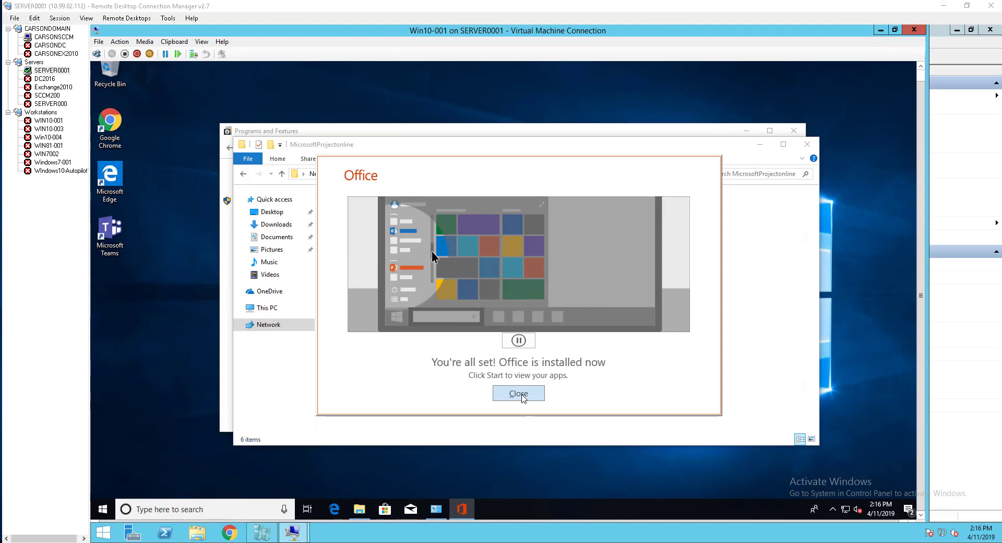
pyautogui.click(524, 399)
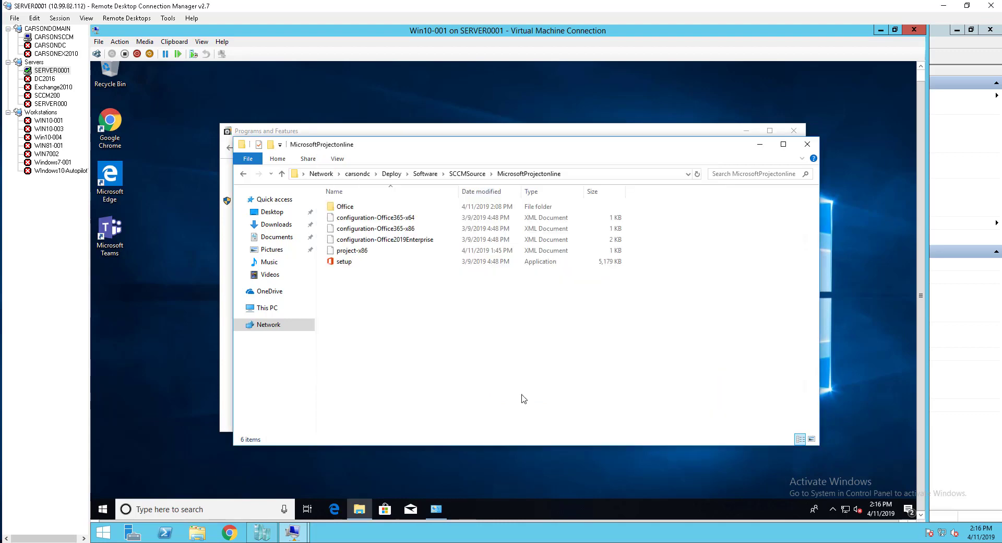
pyautogui.click(437, 509)
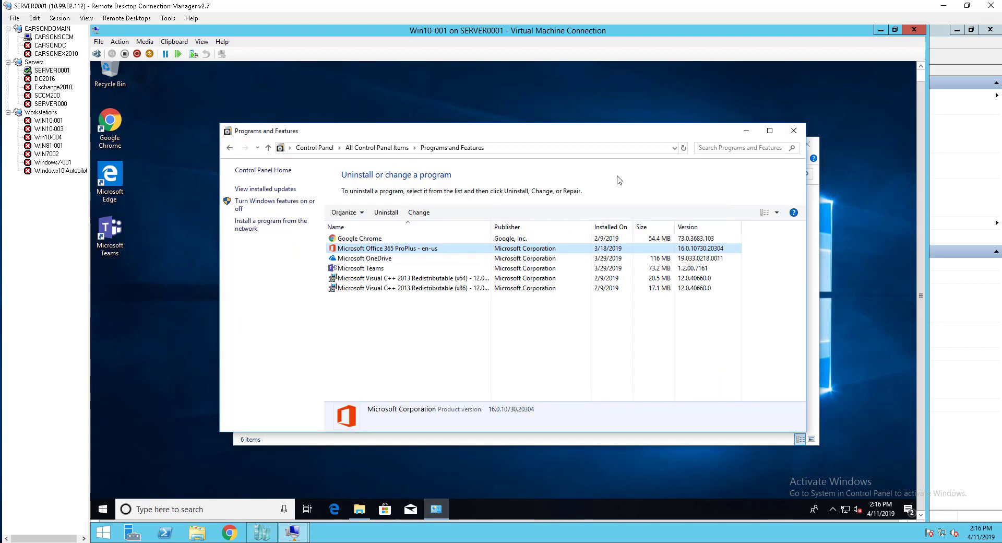
# - Verify Microsoft Project Professional 2016 appears in installed programs, then launch Project from search
pyautogui.click(684, 148)
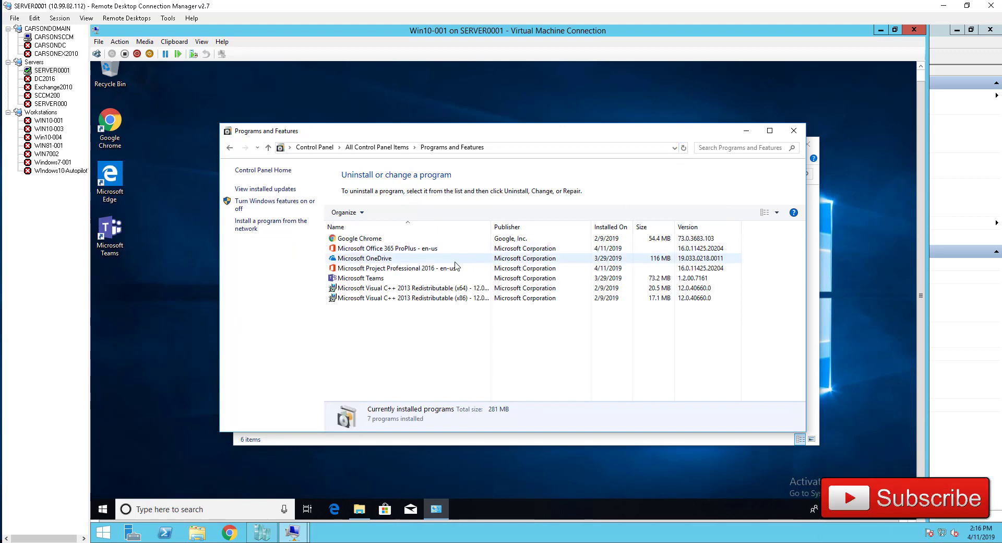
pyautogui.click(397, 269)
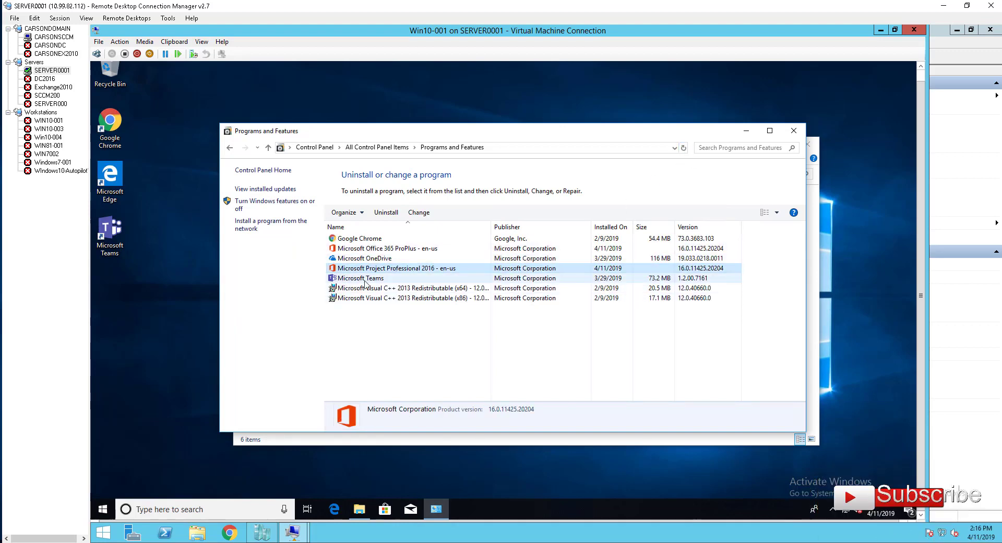
pyautogui.click(156, 506)
pyautogui.write('pro')
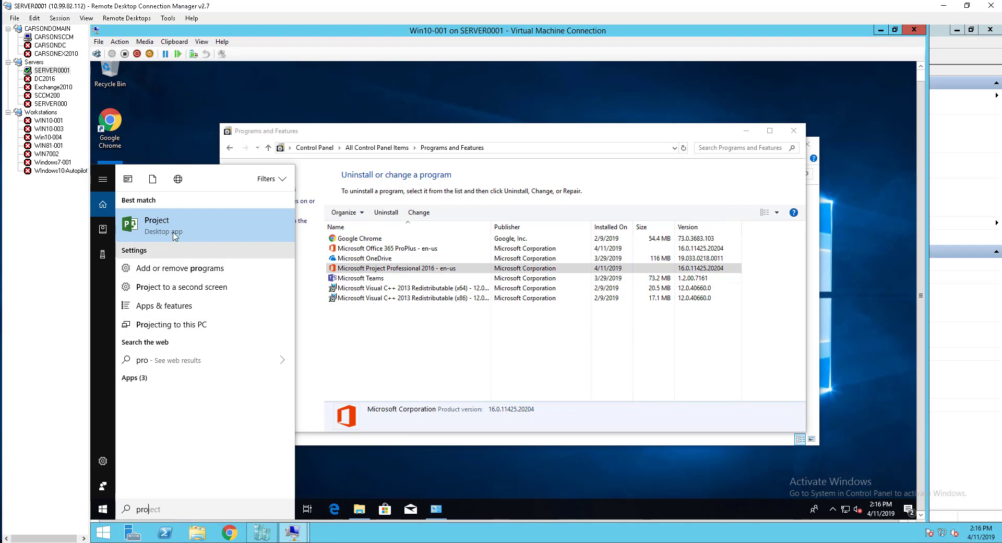
pyautogui.click(175, 233)
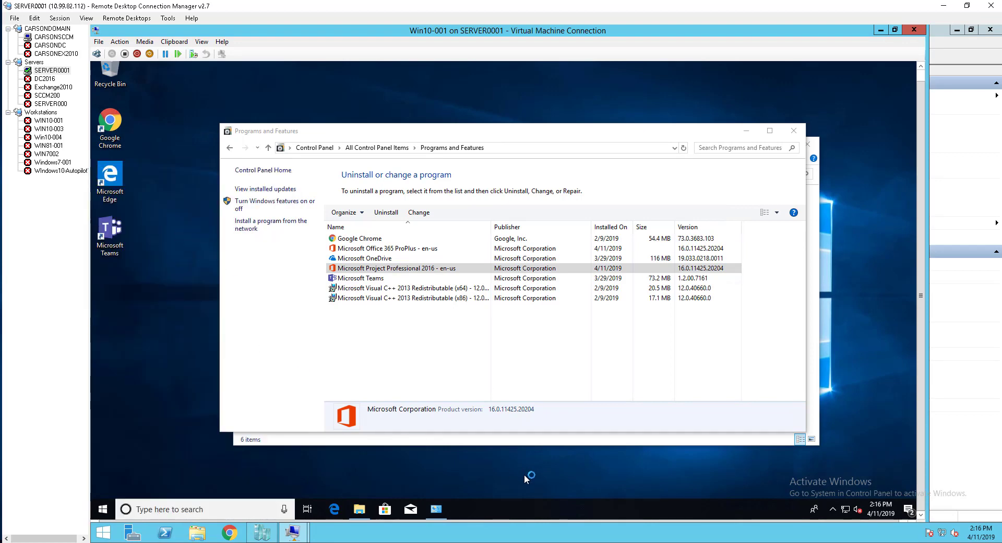